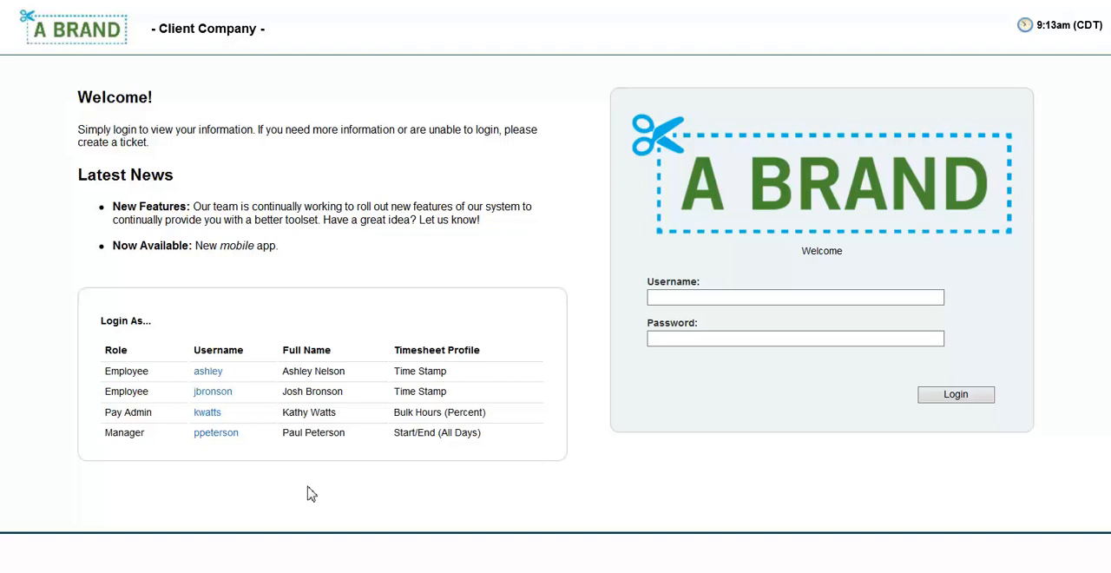
Log in with the first listed Employee account and open the leave of absence request form
click(209, 373)
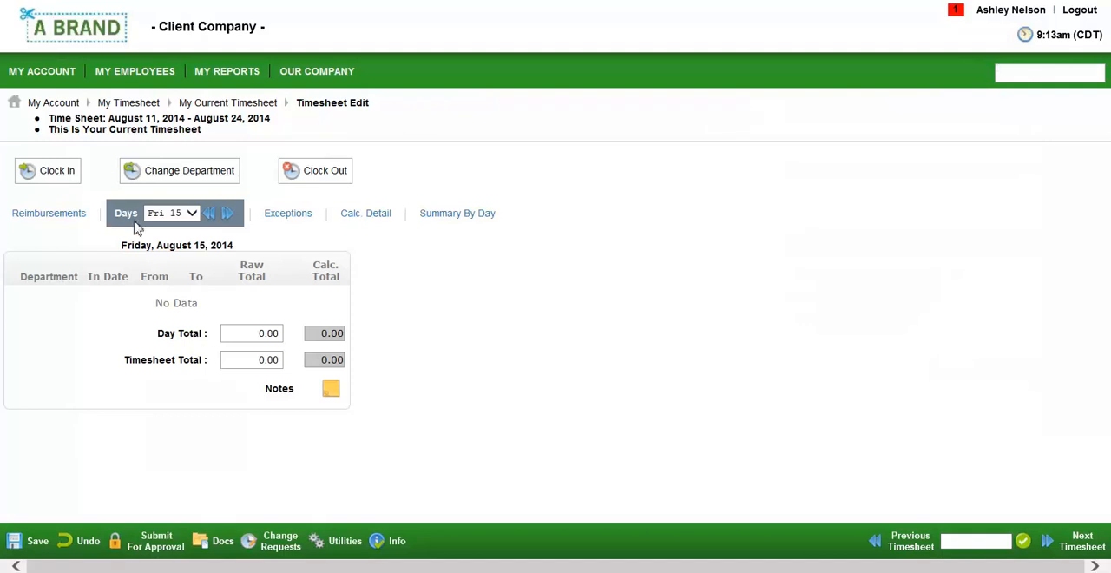
click(70, 84)
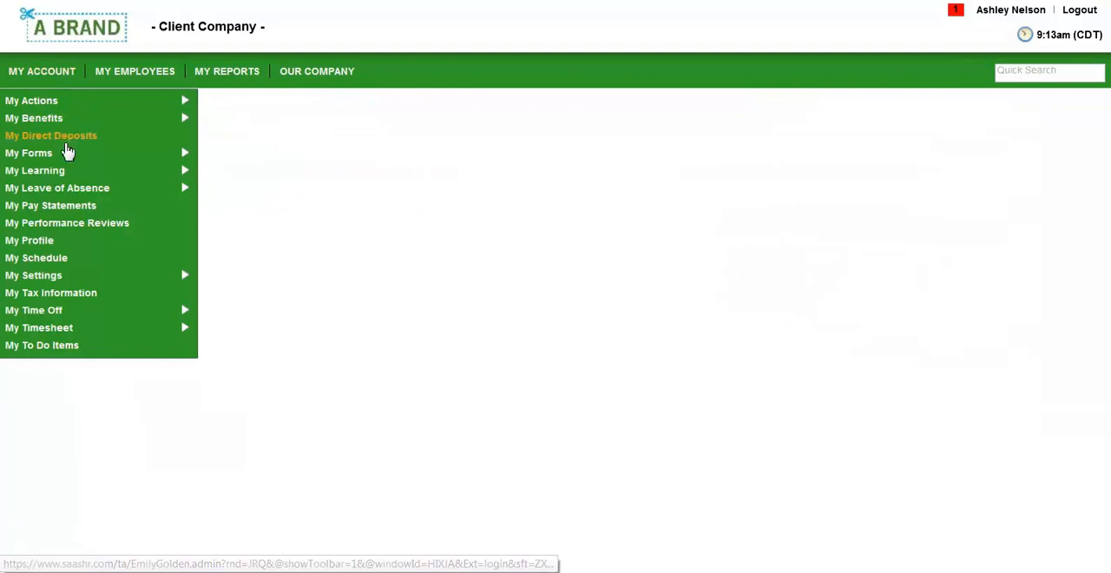
mouse_move(68, 192)
click(214, 196)
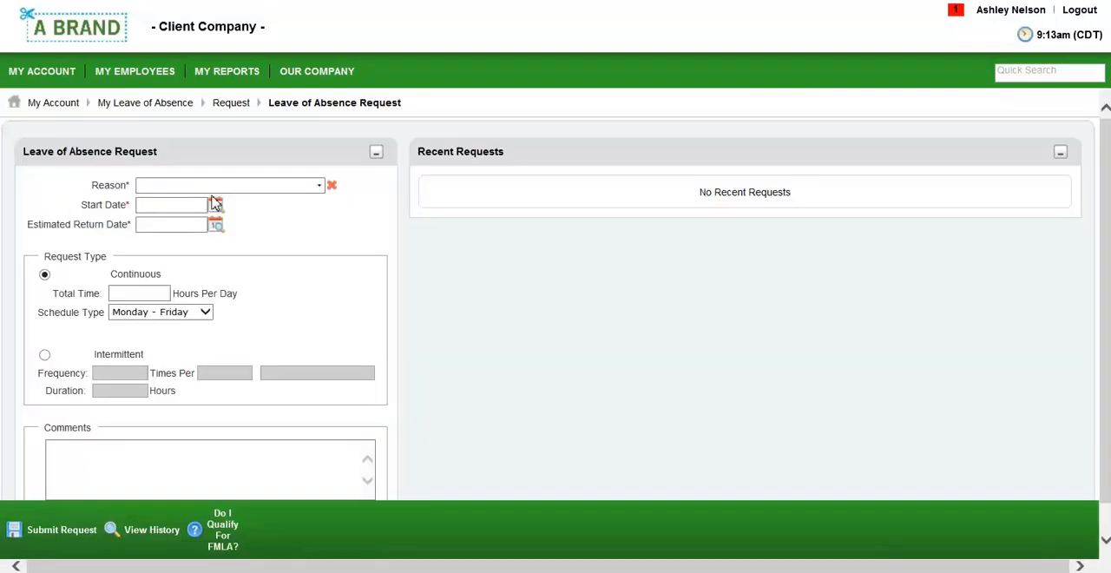
Check FMLA qualification and confirm Yes to the open question about illness, injury, pregnancy, child birth, or adoption
click(224, 538)
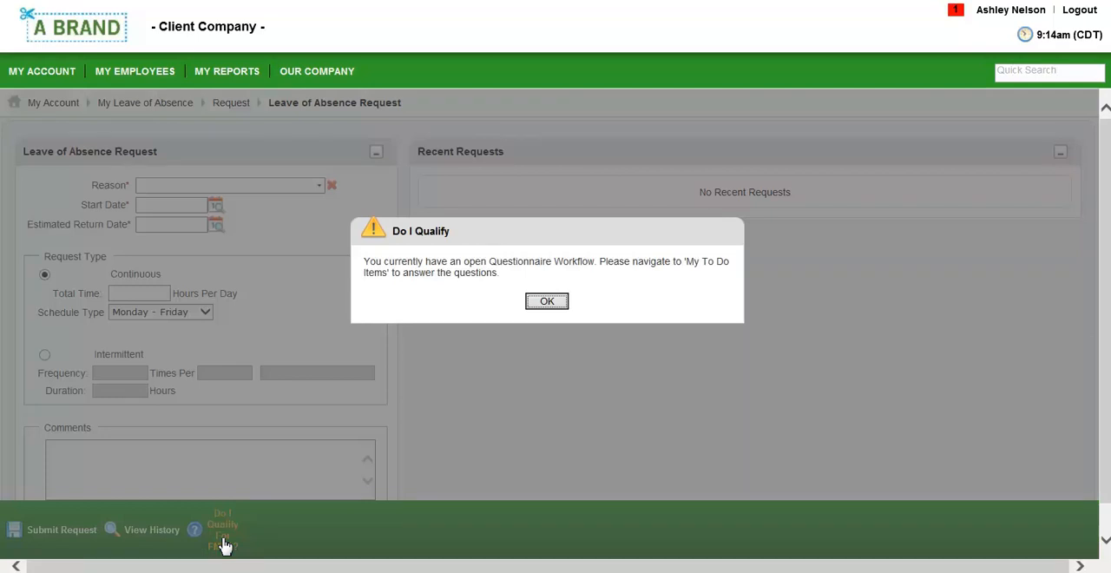
click(554, 303)
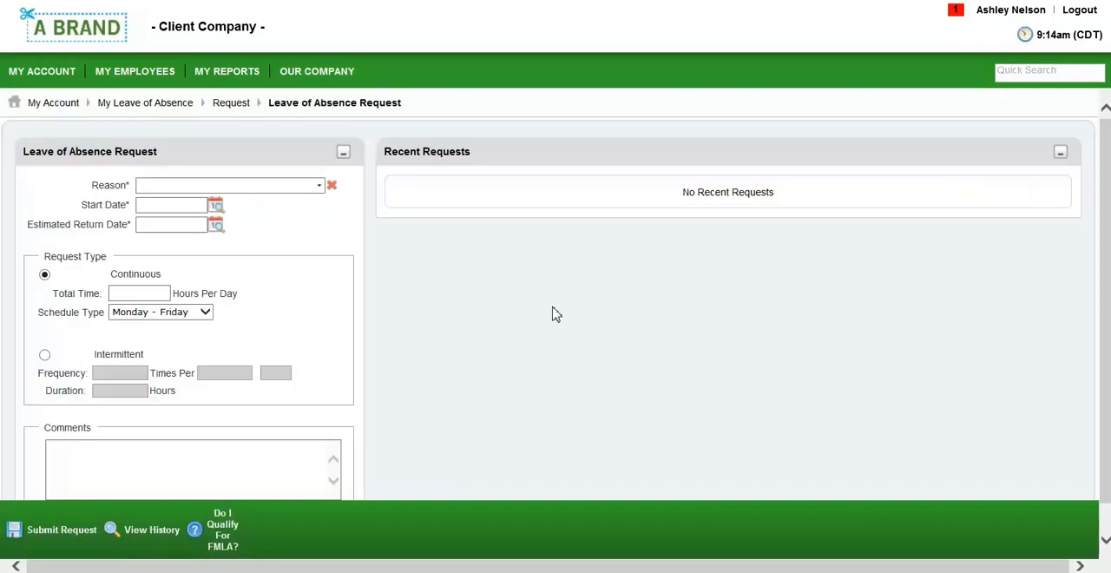
click(956, 12)
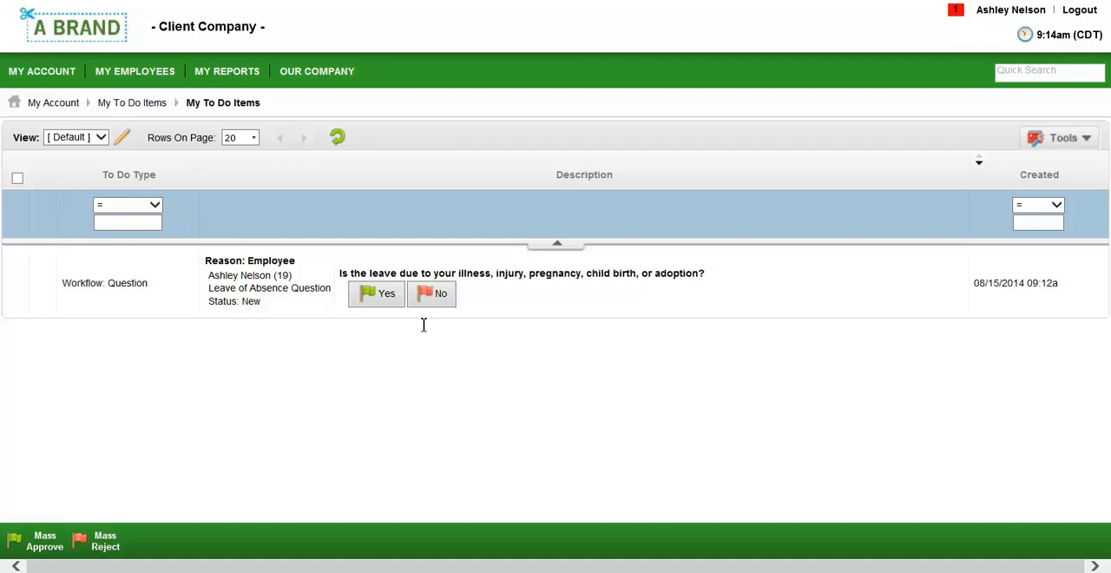
click(385, 299)
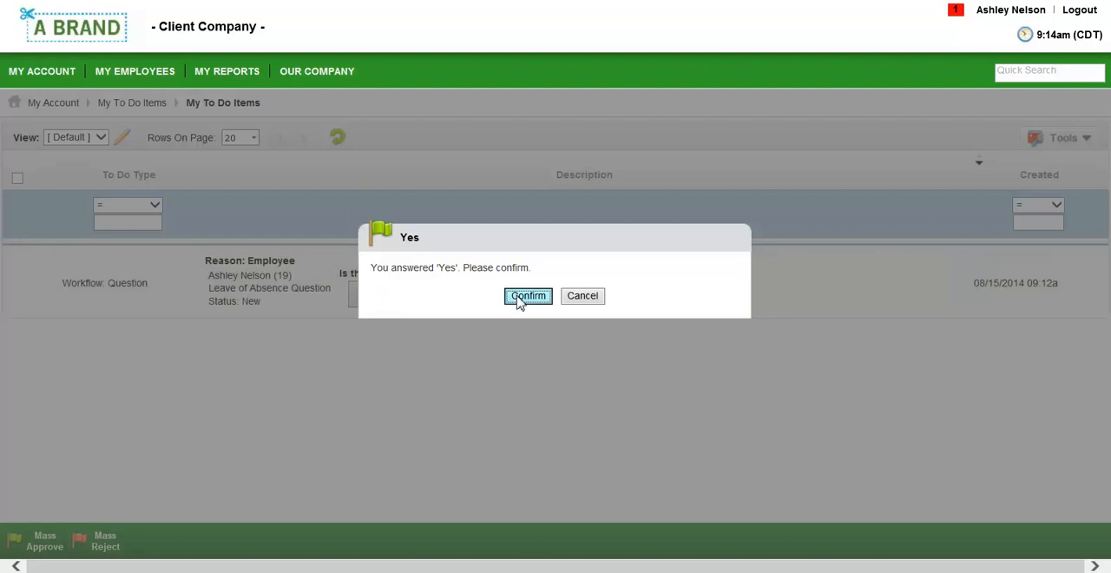
click(523, 295)
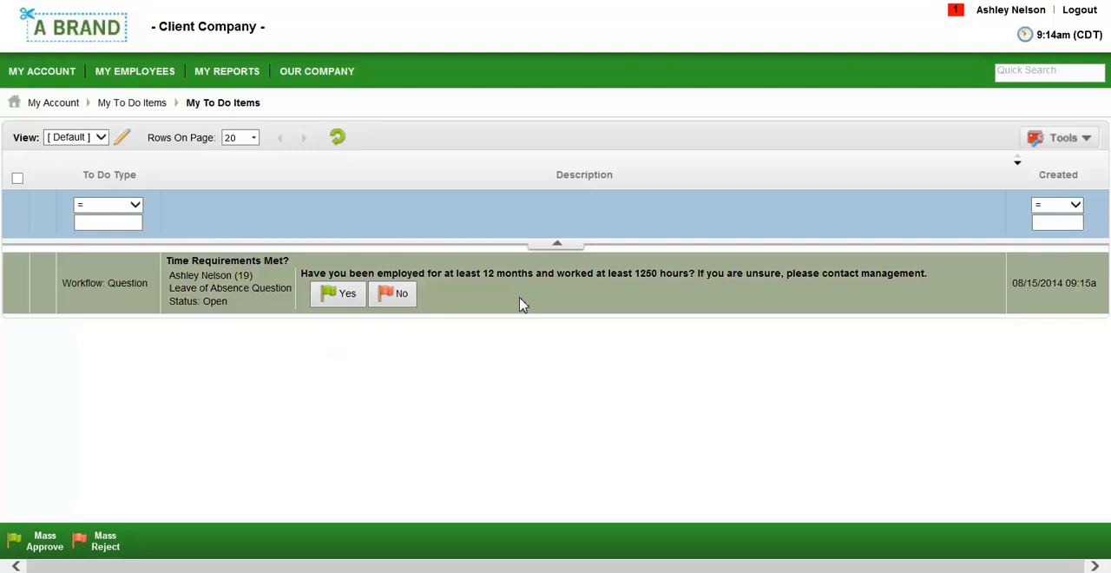
Start a leave of absence request with Maternity as the reason
mouse_move(40, 87)
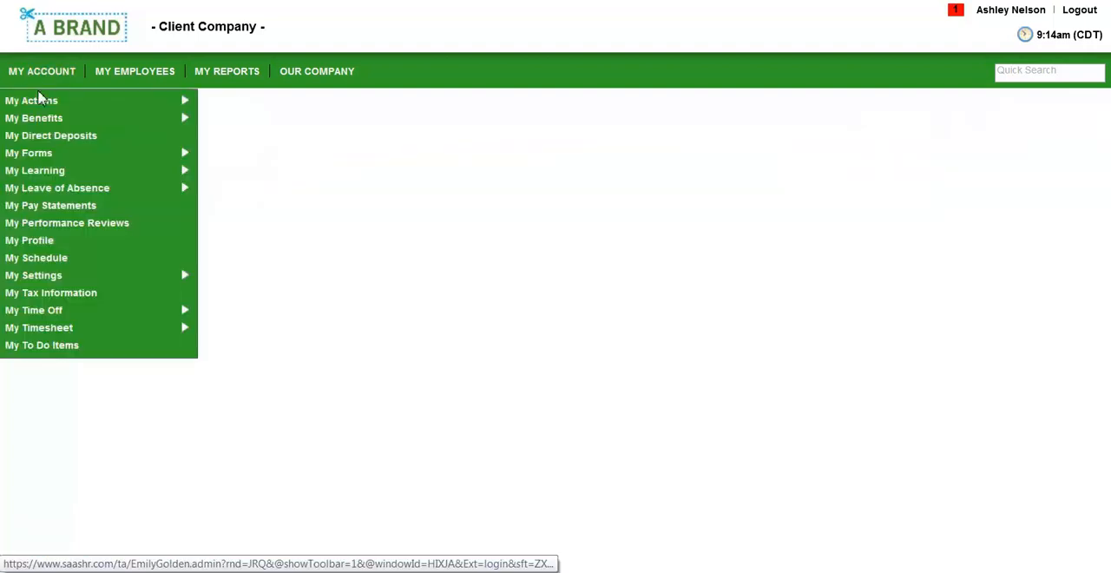
mouse_move(44, 189)
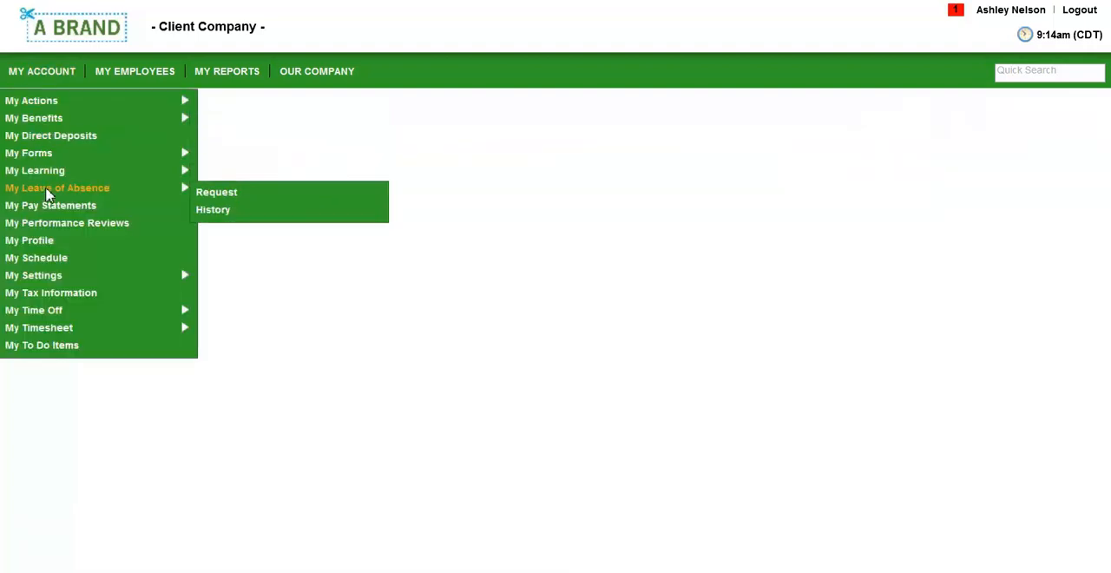
click(213, 195)
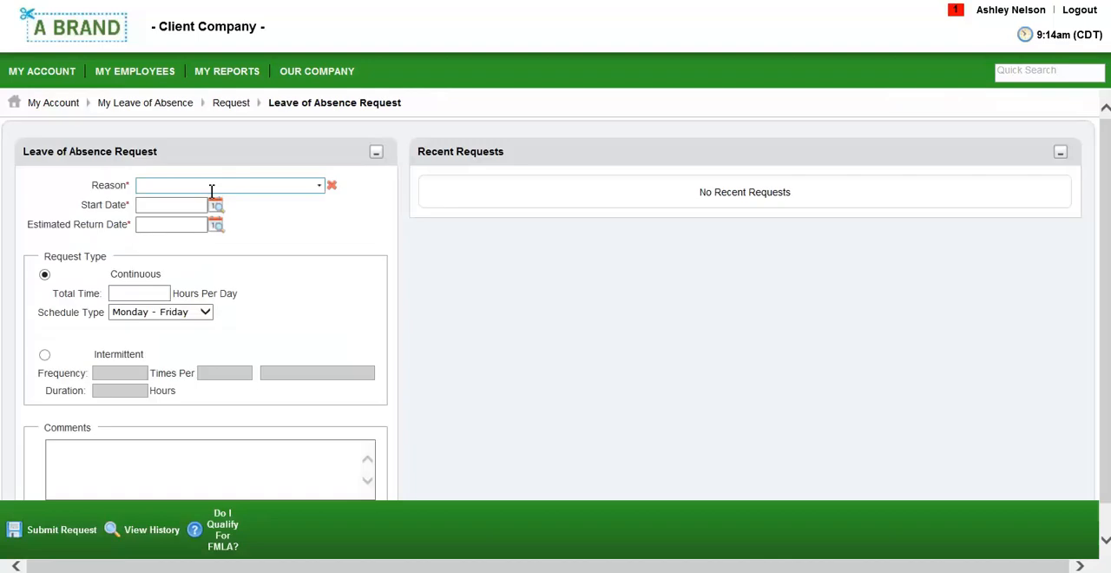
click(318, 185)
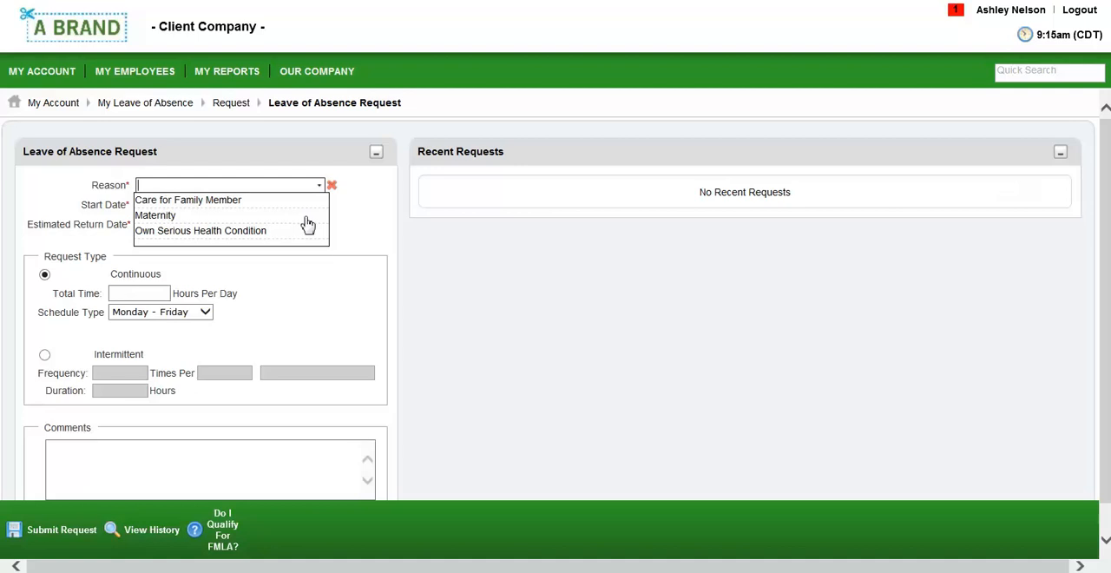
click(306, 217)
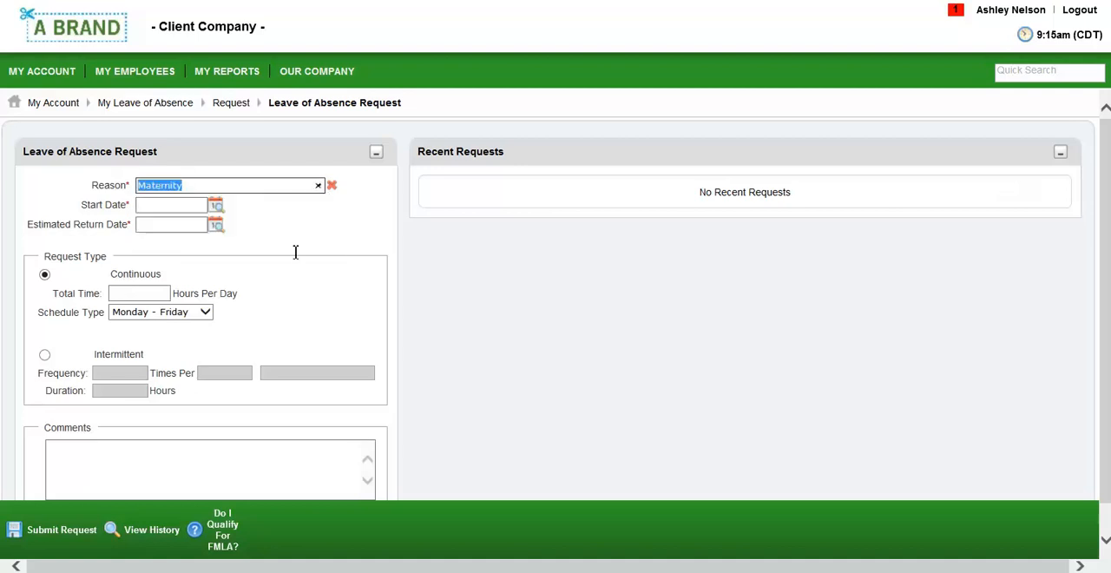
Set the leave's start date to 08/15/2014 and the estimated return date to 09/26/2014
click(216, 205)
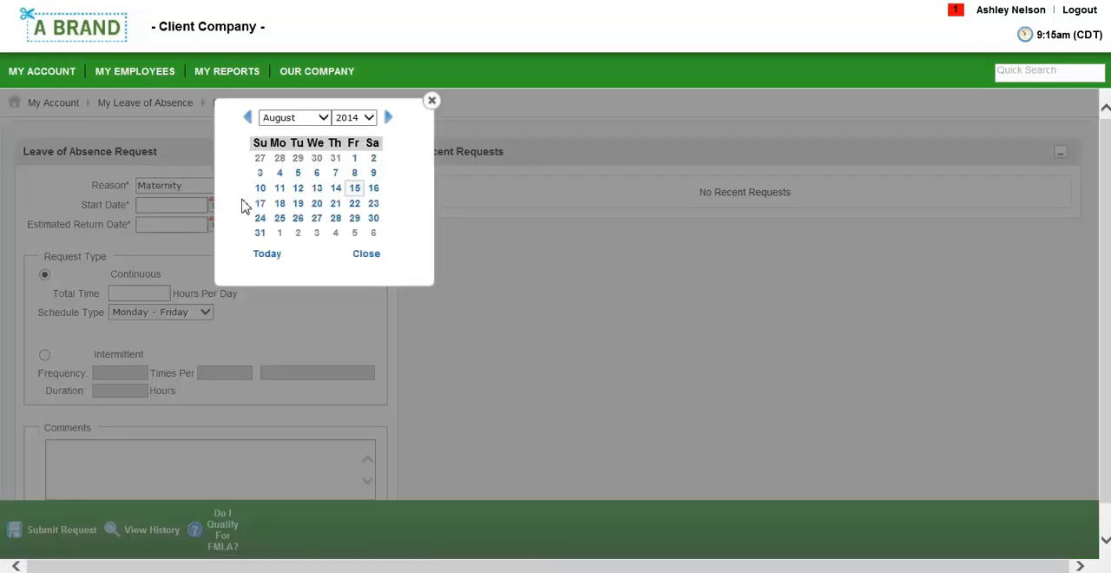
click(355, 189)
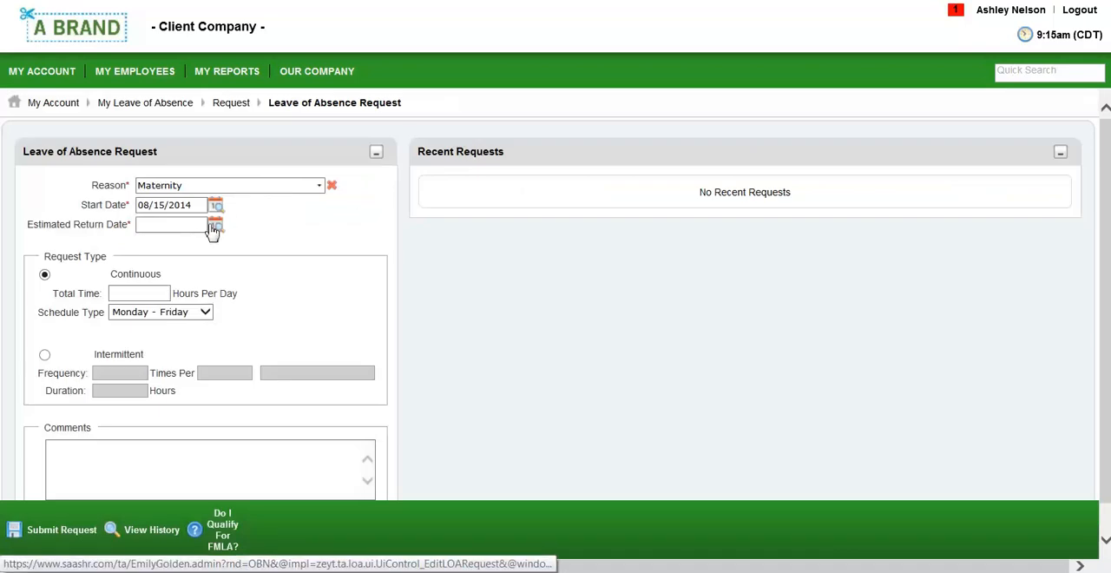
click(215, 226)
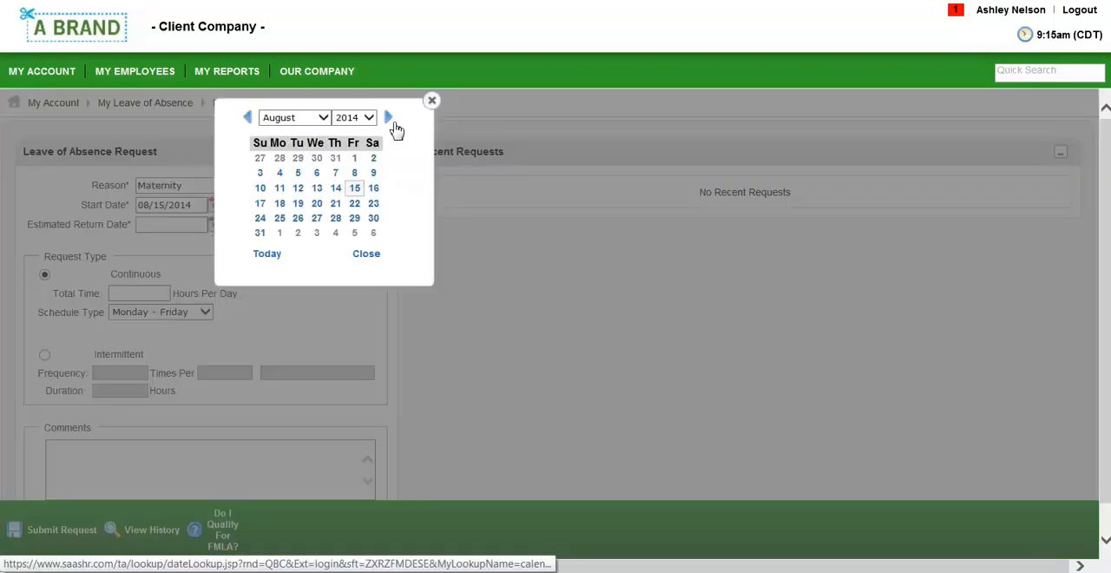
click(388, 119)
click(354, 204)
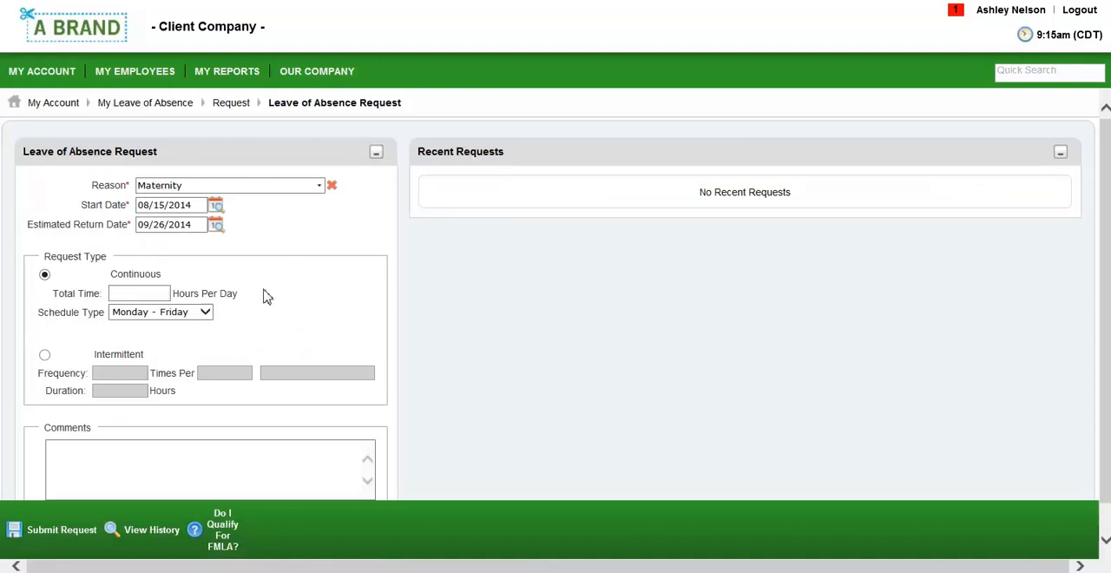
Set the continuous leave to 8 hours per day on a Monday - Friday schedule
click(169, 292)
click(156, 297)
text(8)
click(204, 313)
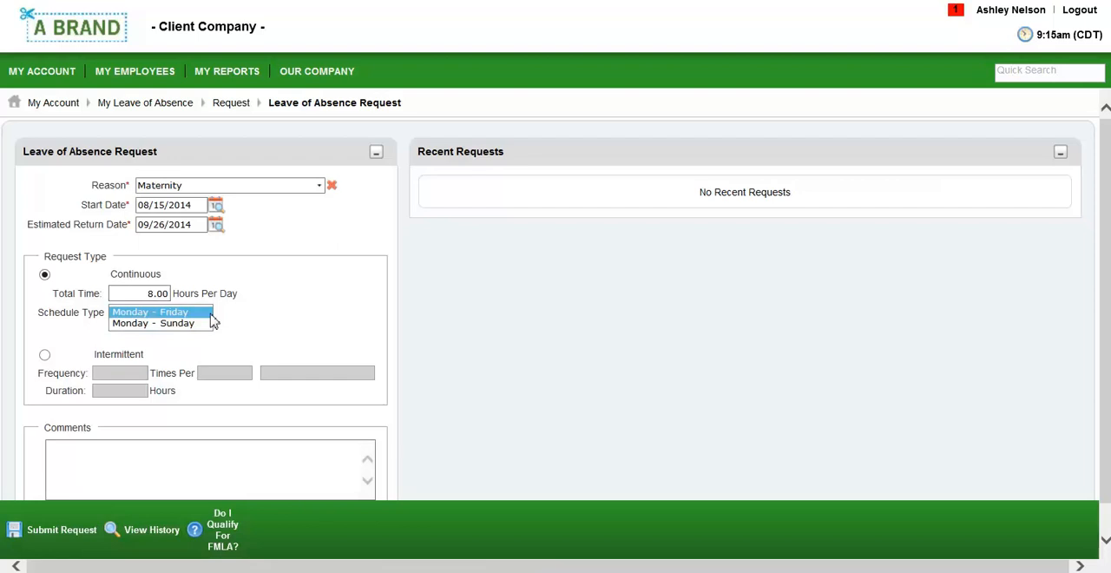
click(247, 323)
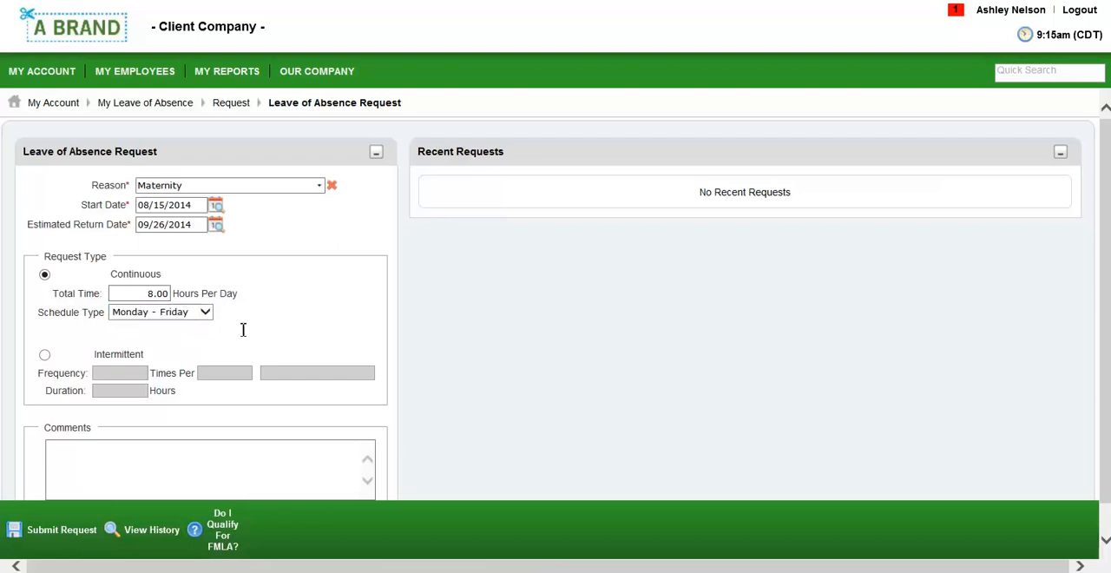
Enter the comment "Maternity Leave" and submit the leave of absence request
click(177, 458)
text(Materni)
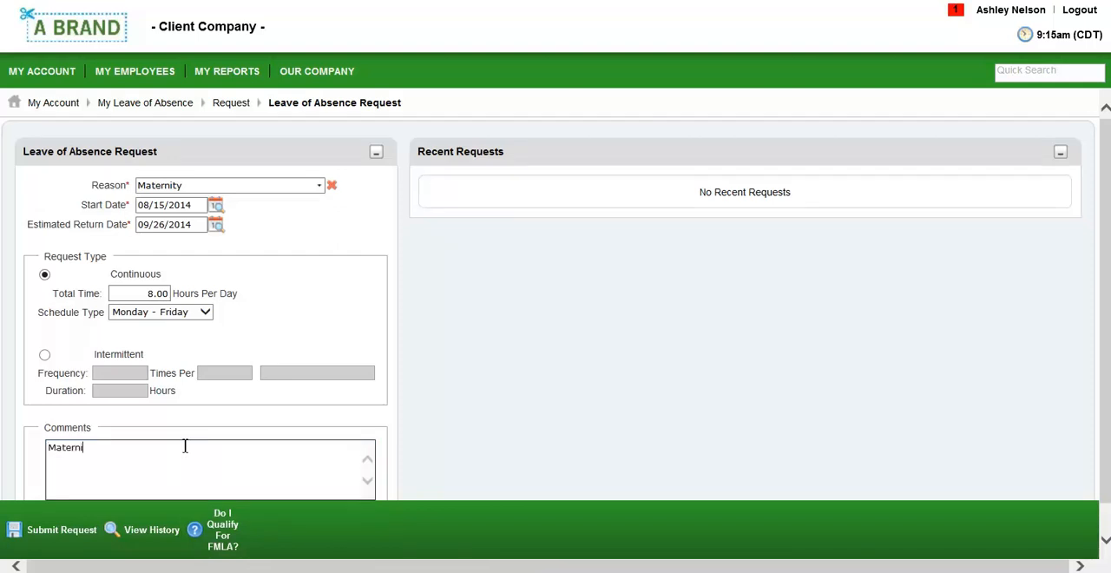
text(ty Leave)
click(78, 538)
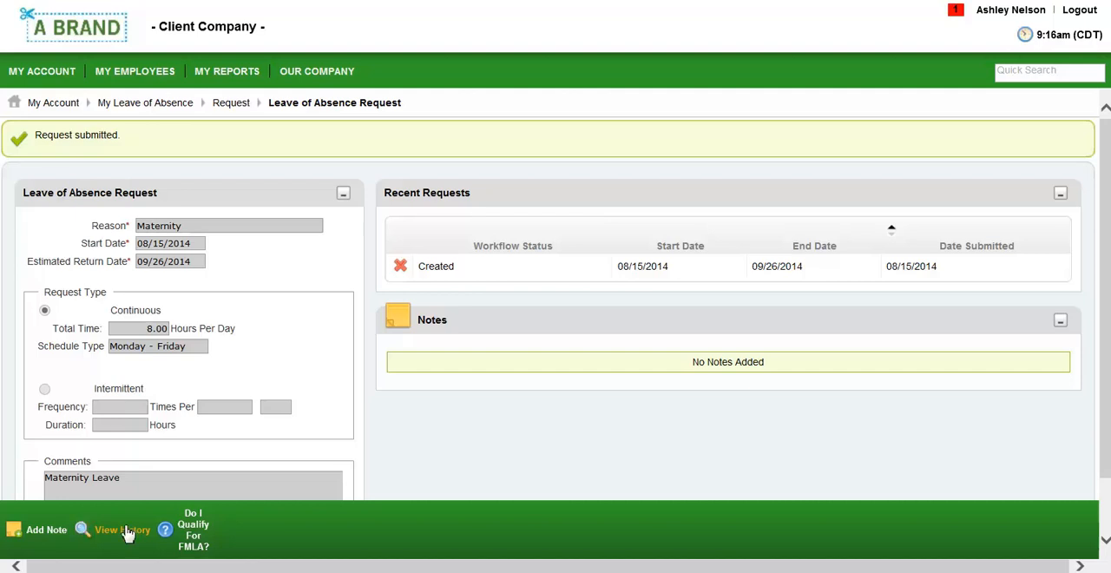
Log out, log in with the Pay Admin account and open its to-do items
click(1076, 12)
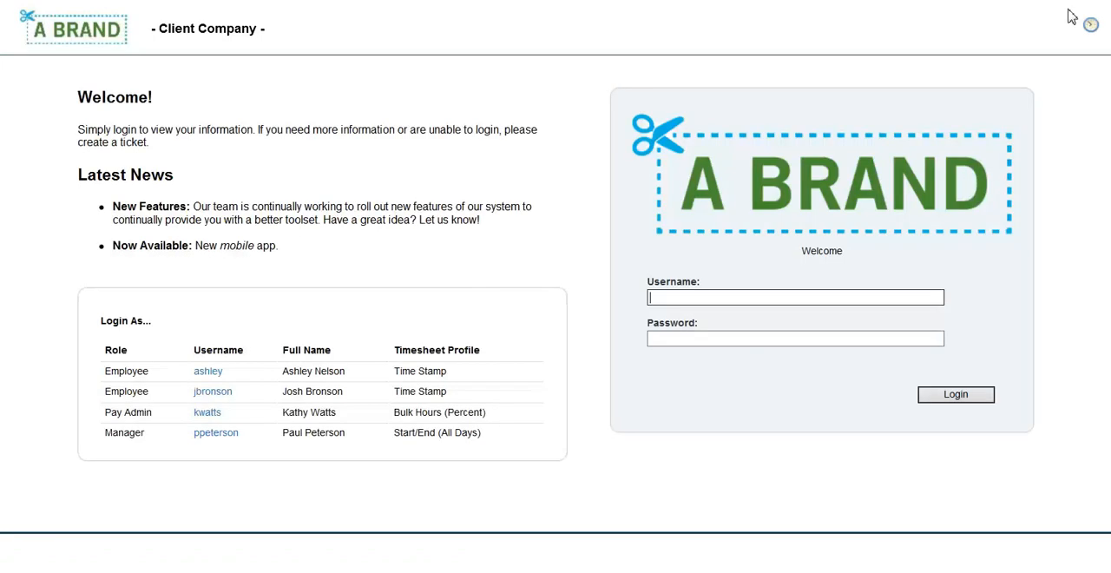
click(208, 413)
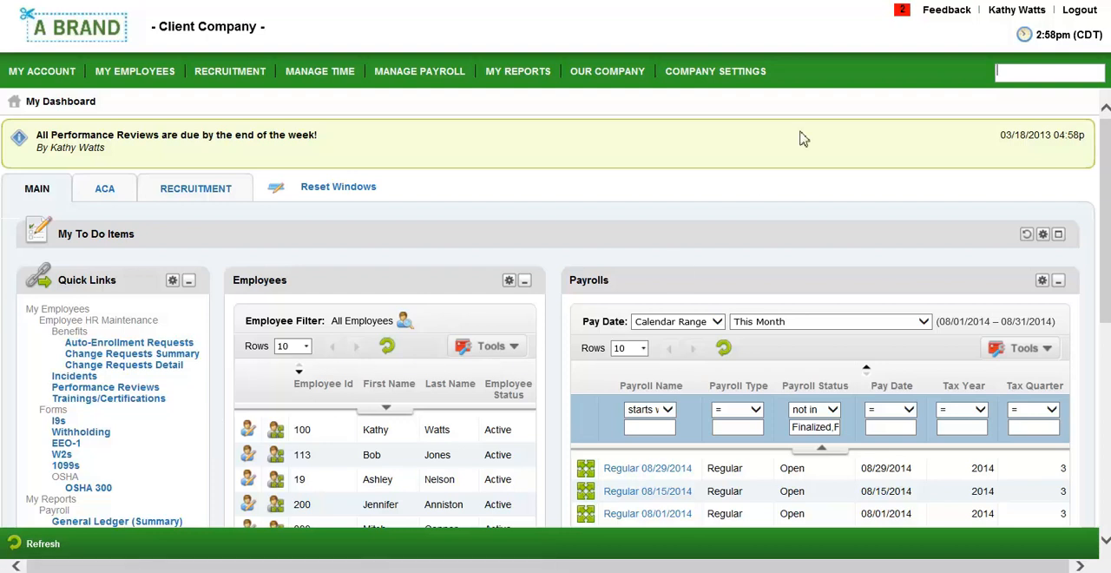
click(902, 14)
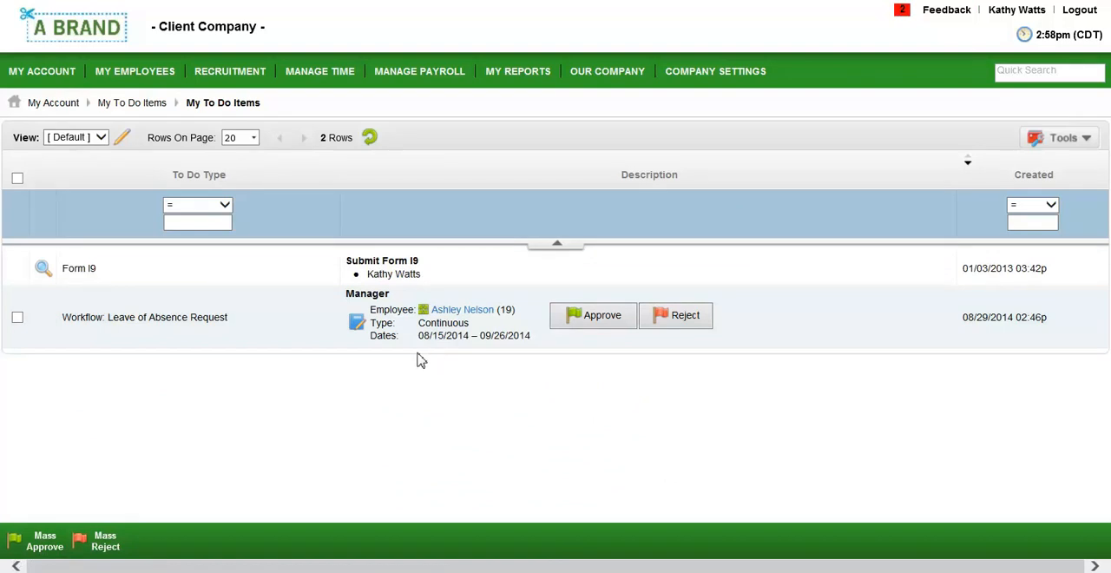
Review the details of the pending leave of absence request, then approve it
click(357, 324)
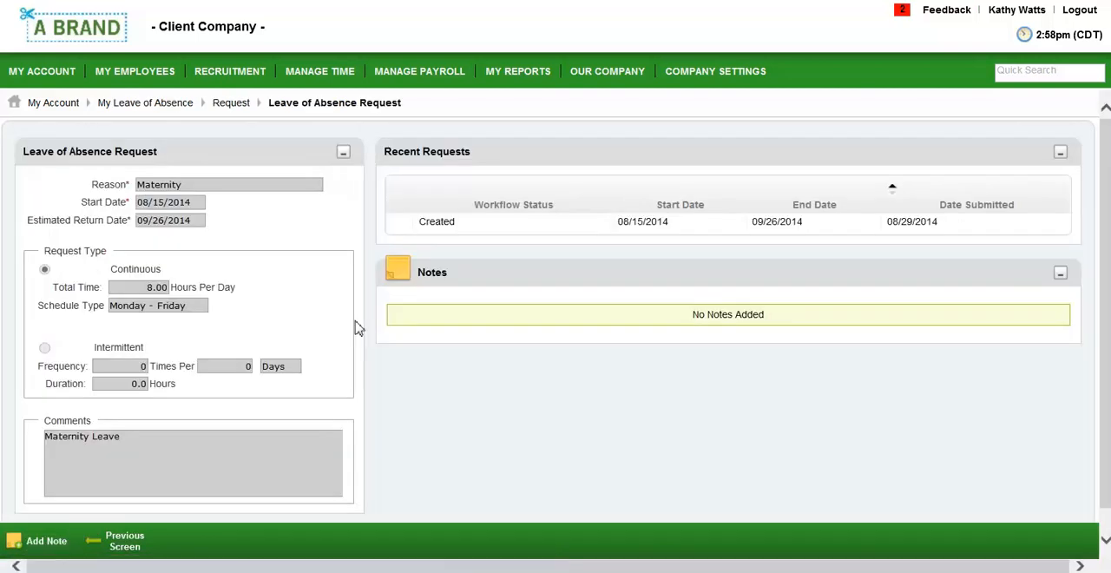
click(128, 542)
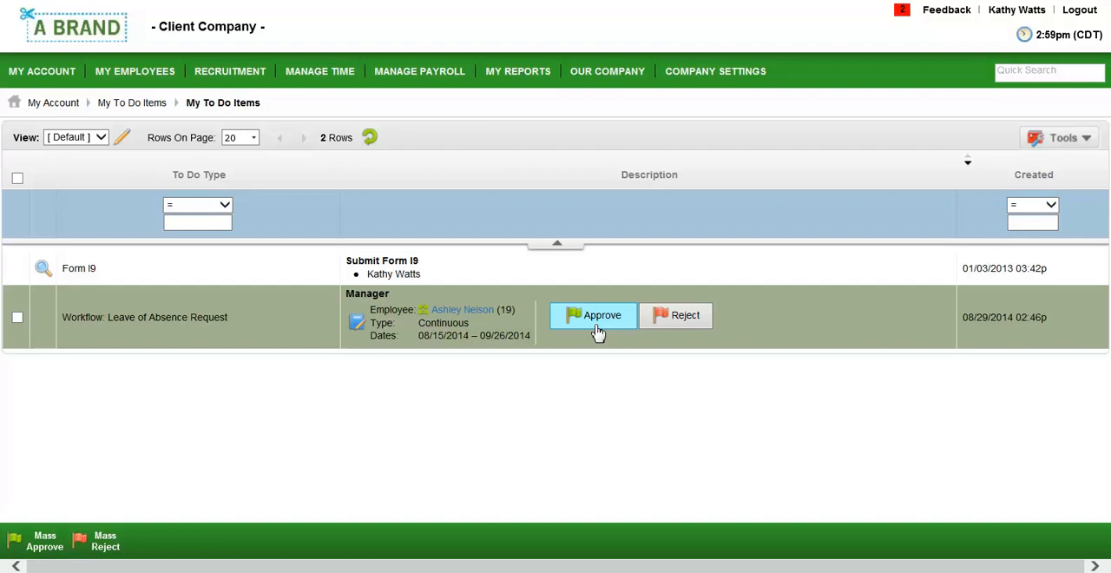
click(603, 321)
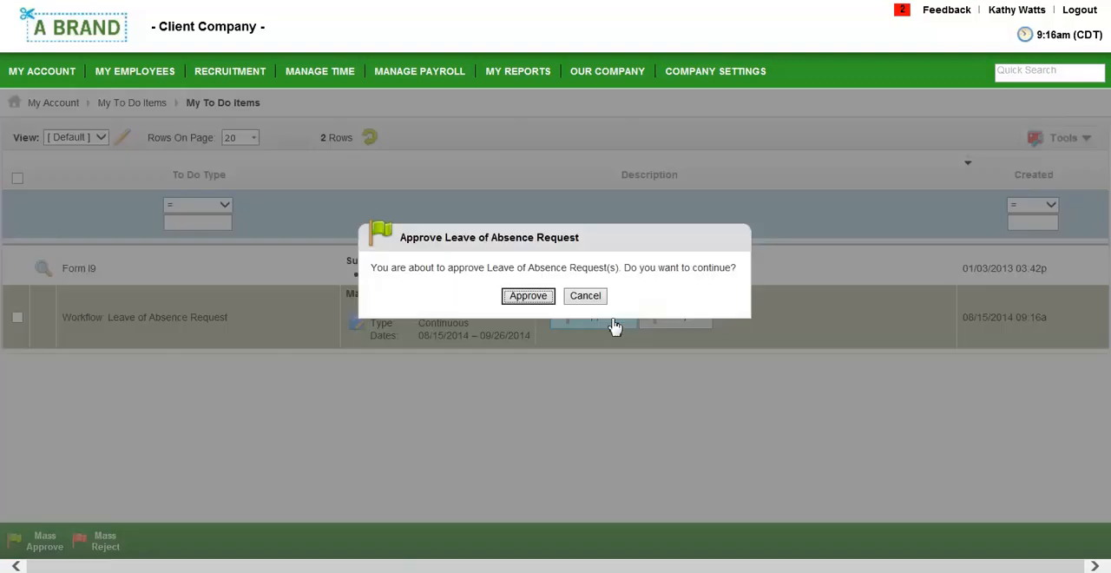
click(533, 298)
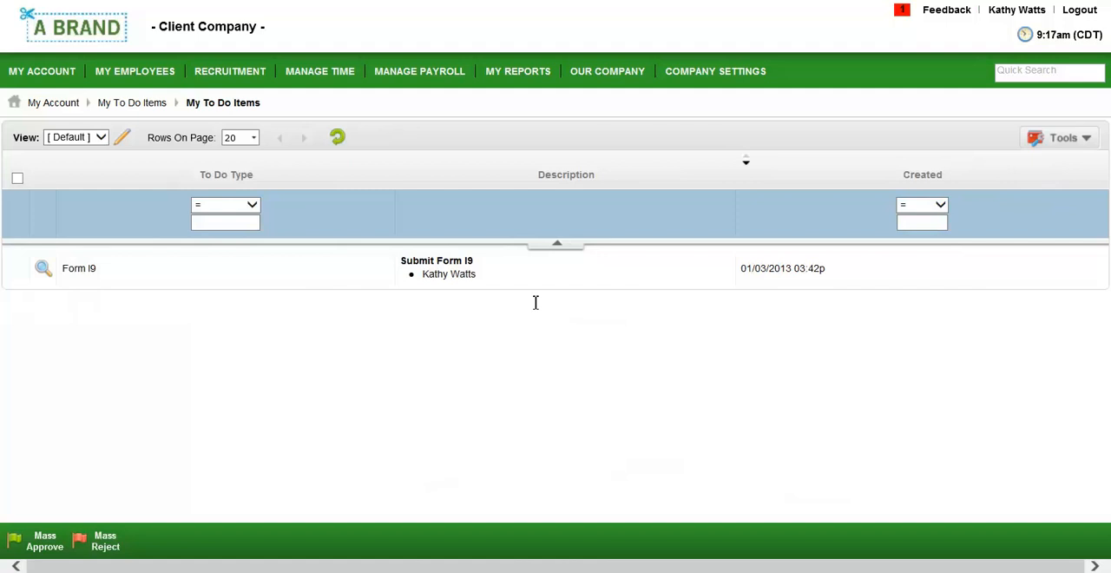
Open the employee's leave case starting 08/15/2014 from the Employee Leave Maintenance cases
click(112, 48)
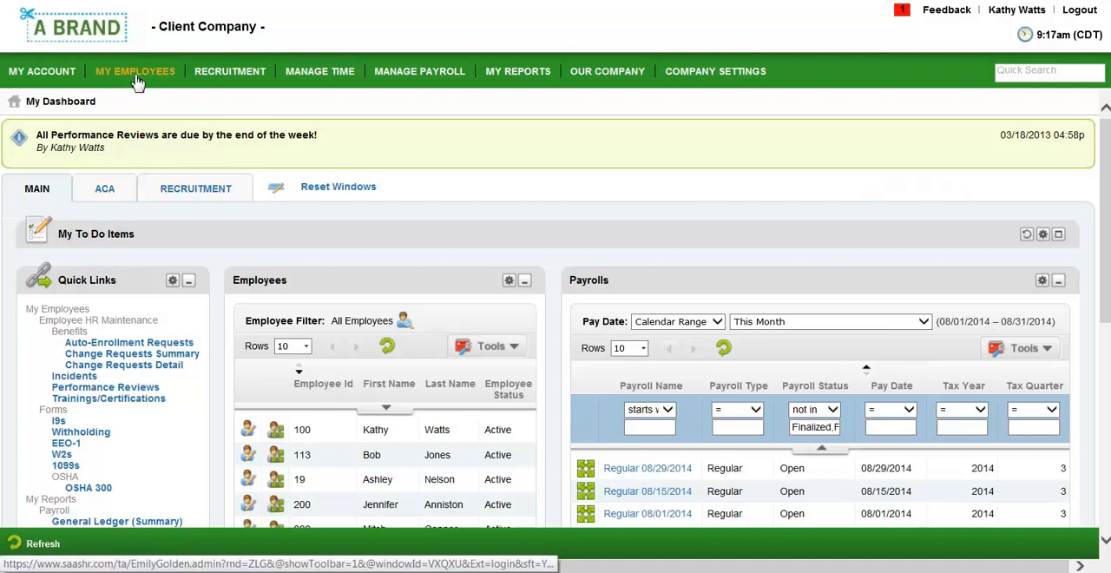
click(136, 78)
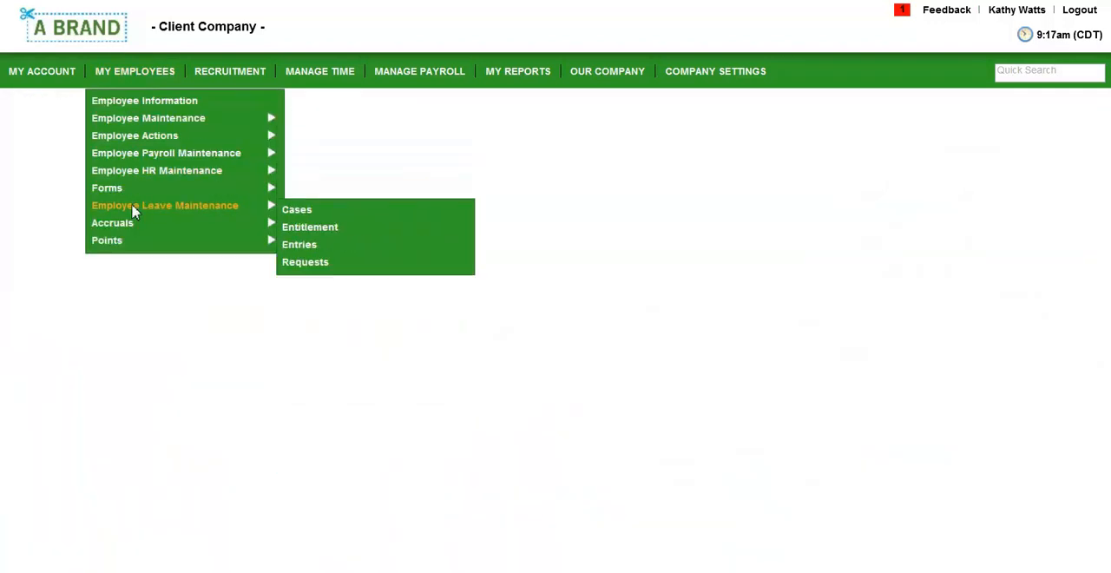
click(295, 211)
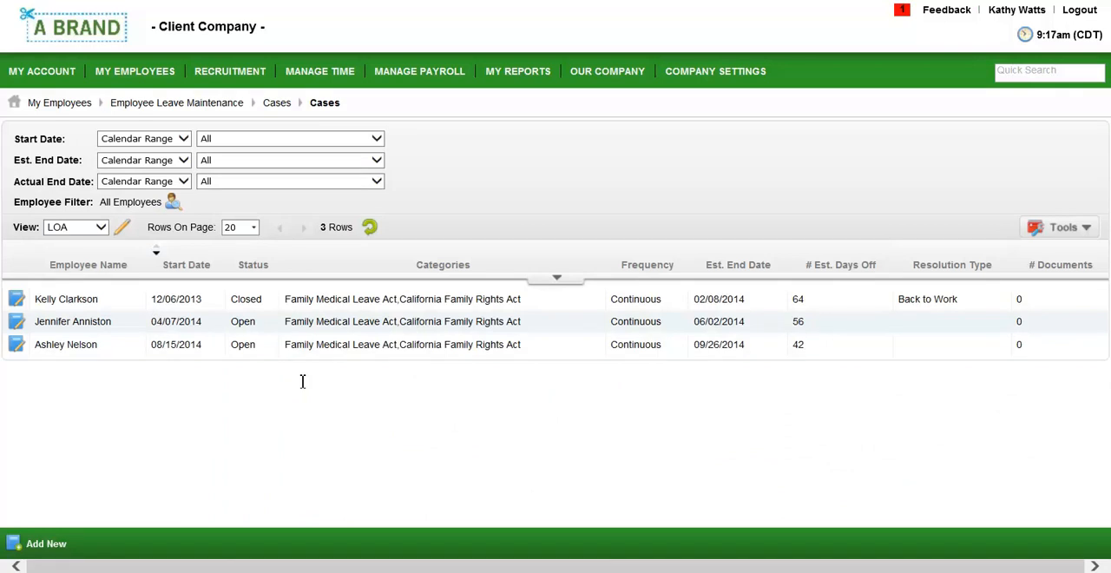
click(18, 345)
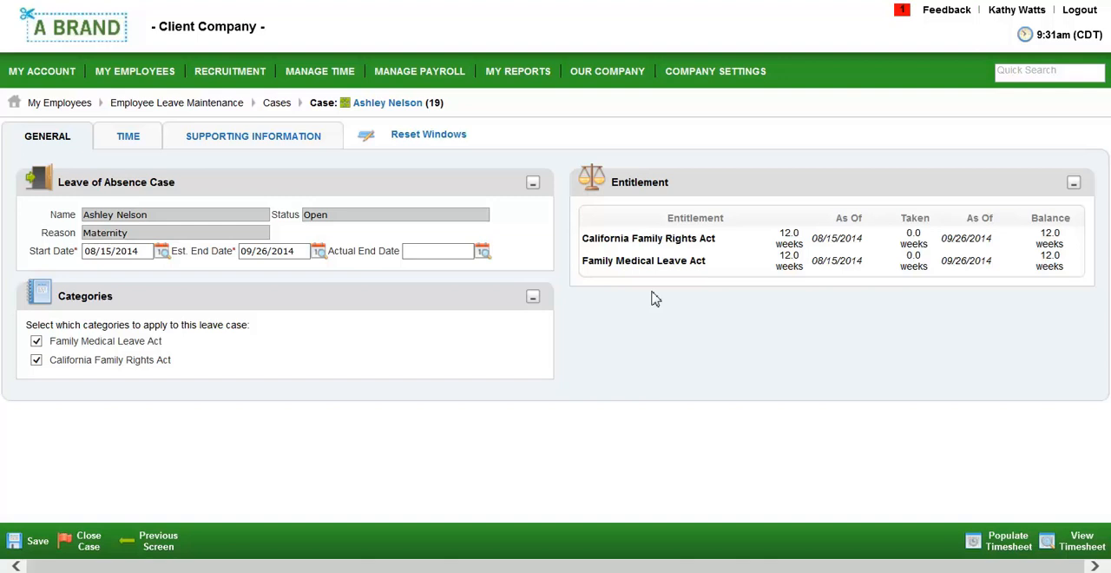
Generate the leave time entries for the case and save them
click(138, 144)
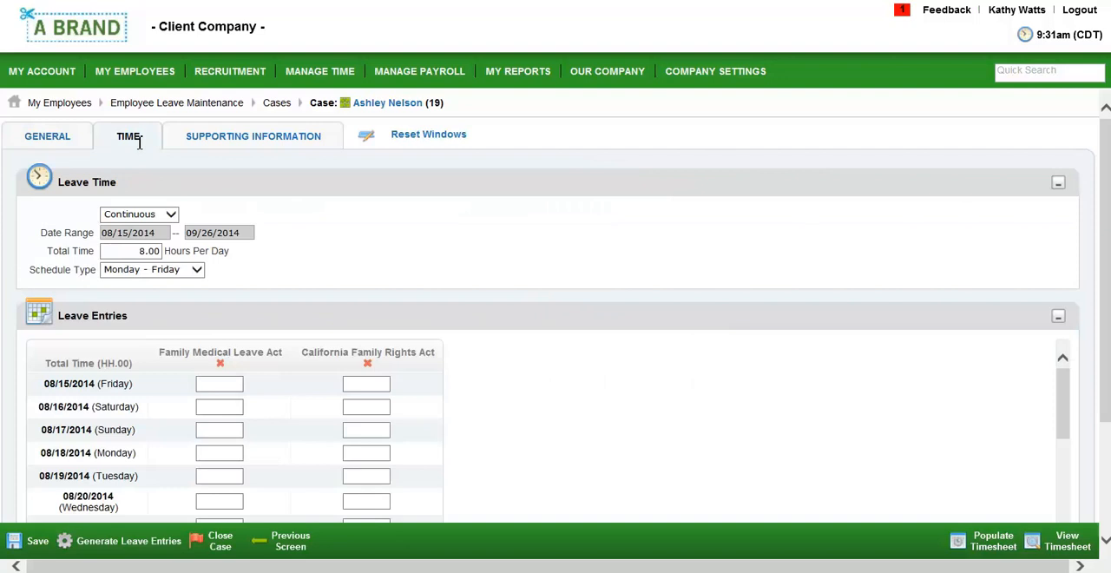
click(122, 547)
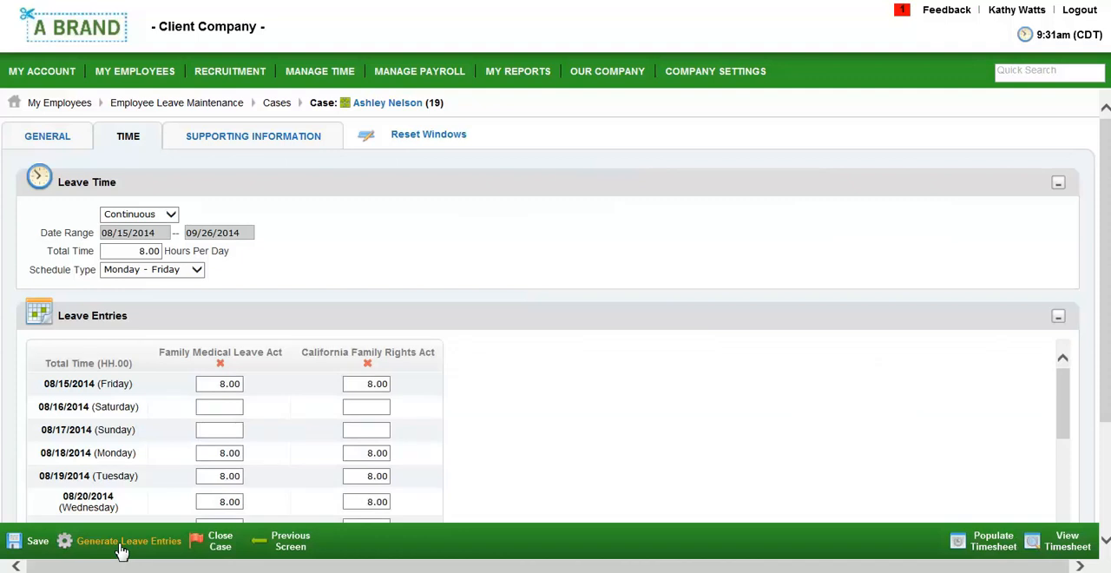
click(33, 543)
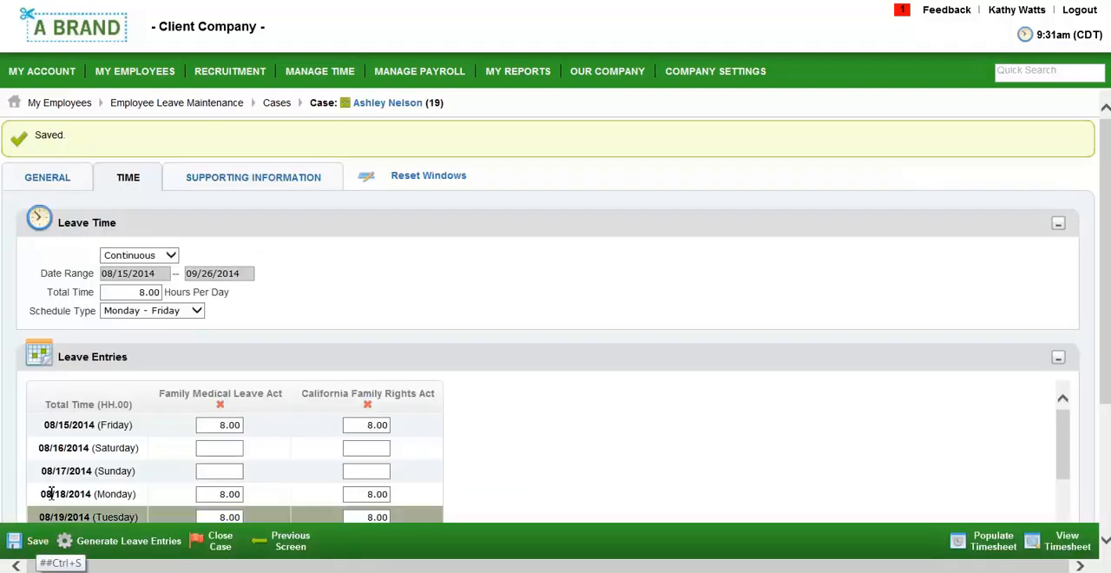
Return to the case's general details, populate the employee timesheet with the leave time entries, and review the created entries
click(56, 186)
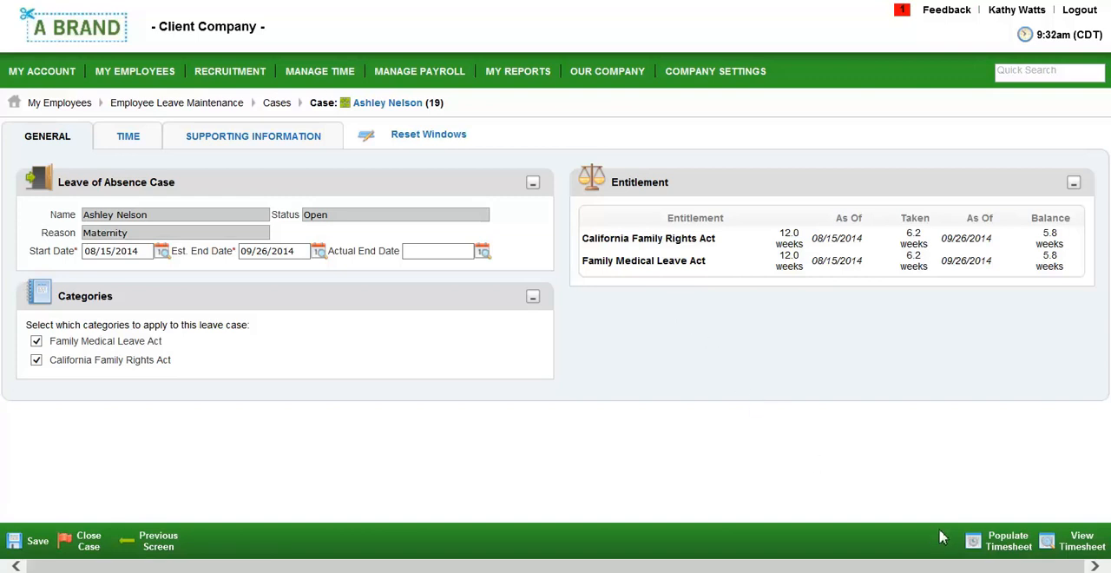
click(986, 548)
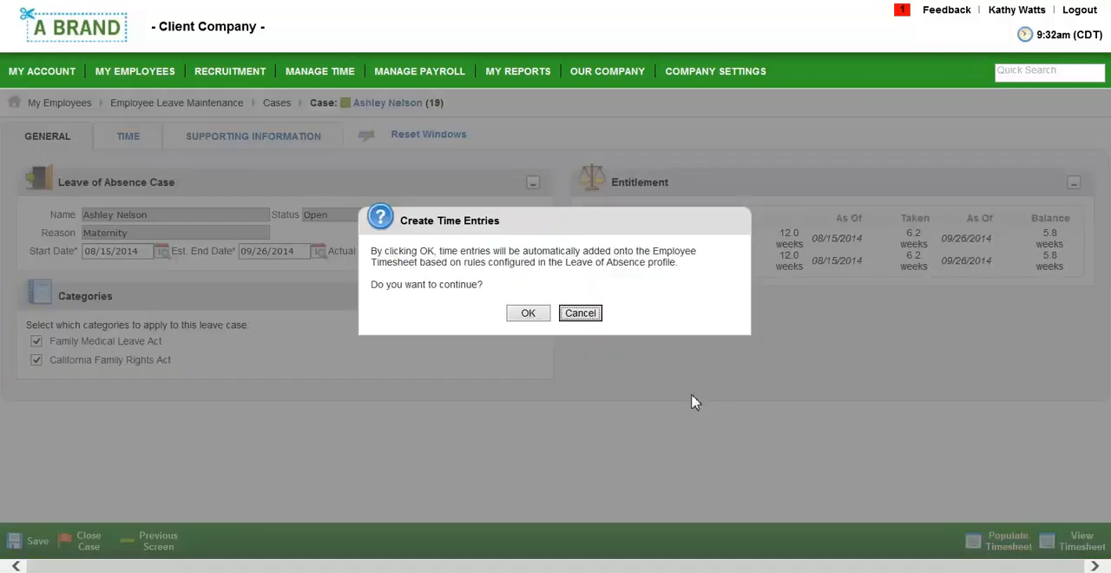
click(530, 314)
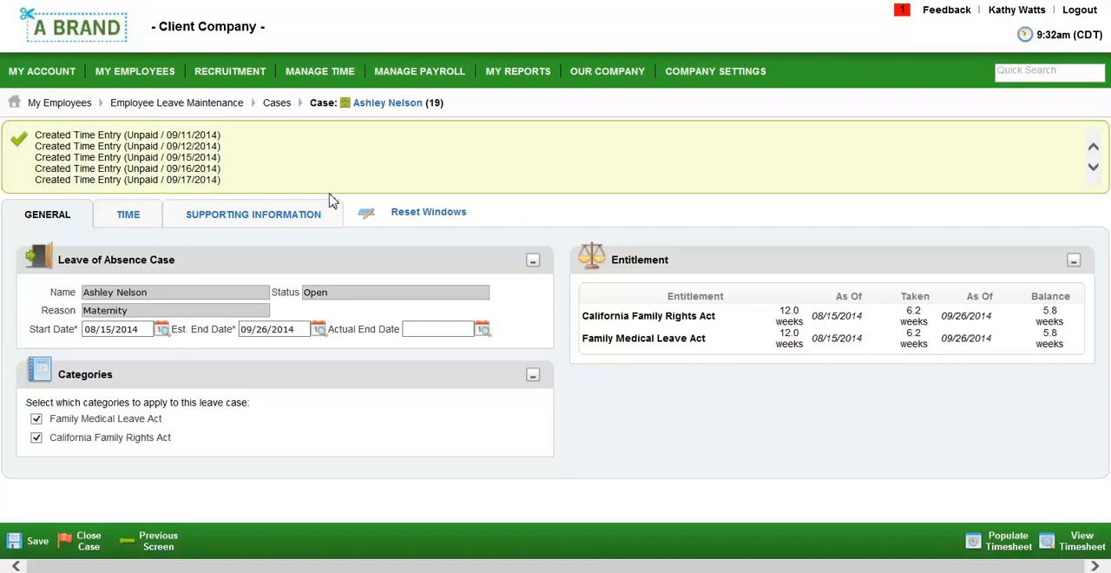
click(1093, 149)
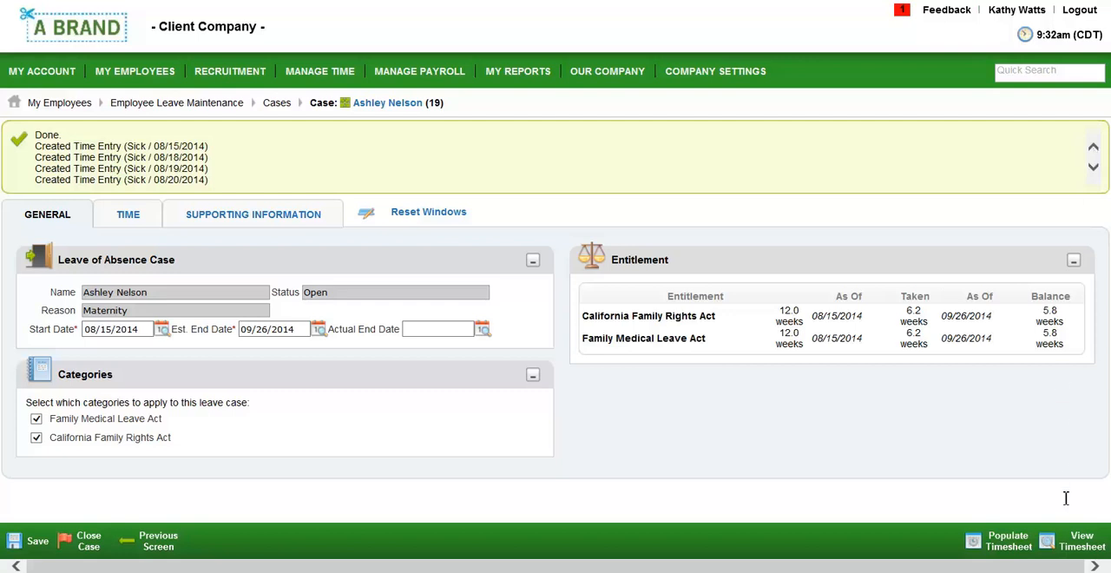
Open the employee's timesheet from the case and review the summary by day for the August 11 and August 25, 2014 periods
click(1080, 544)
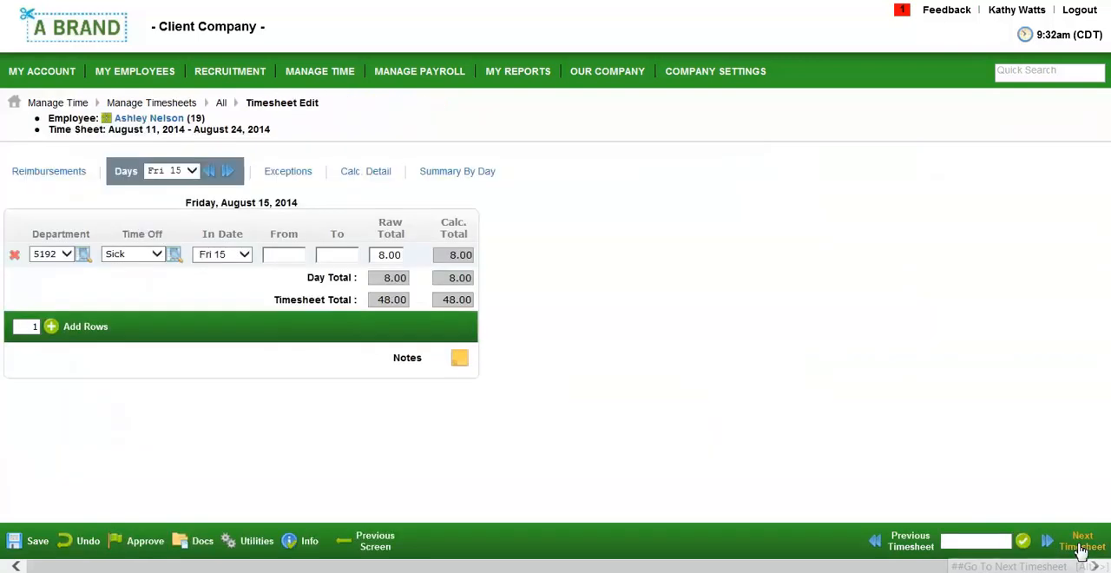
click(446, 173)
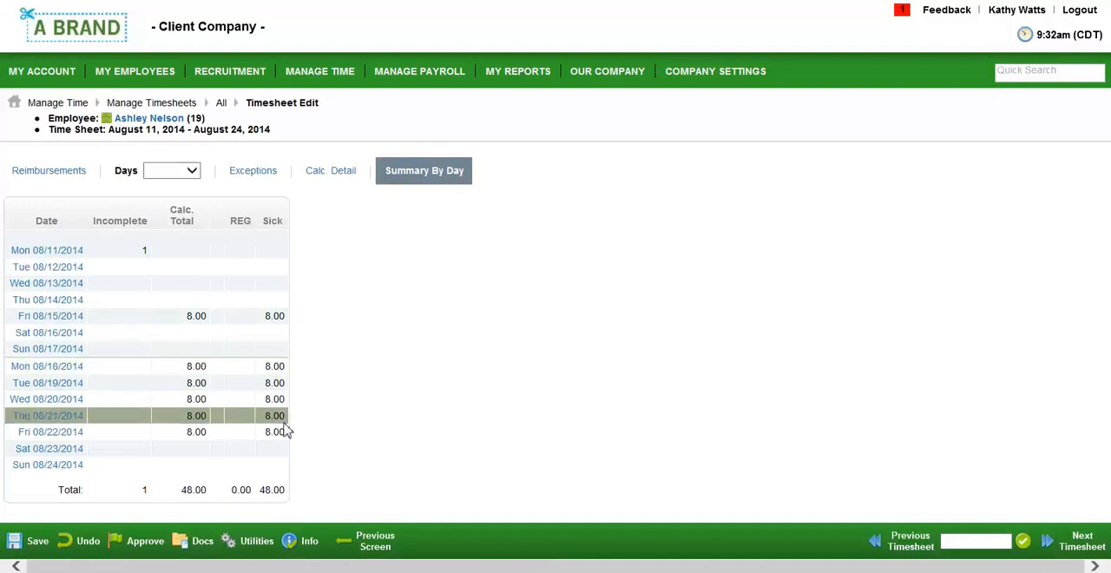
click(1076, 541)
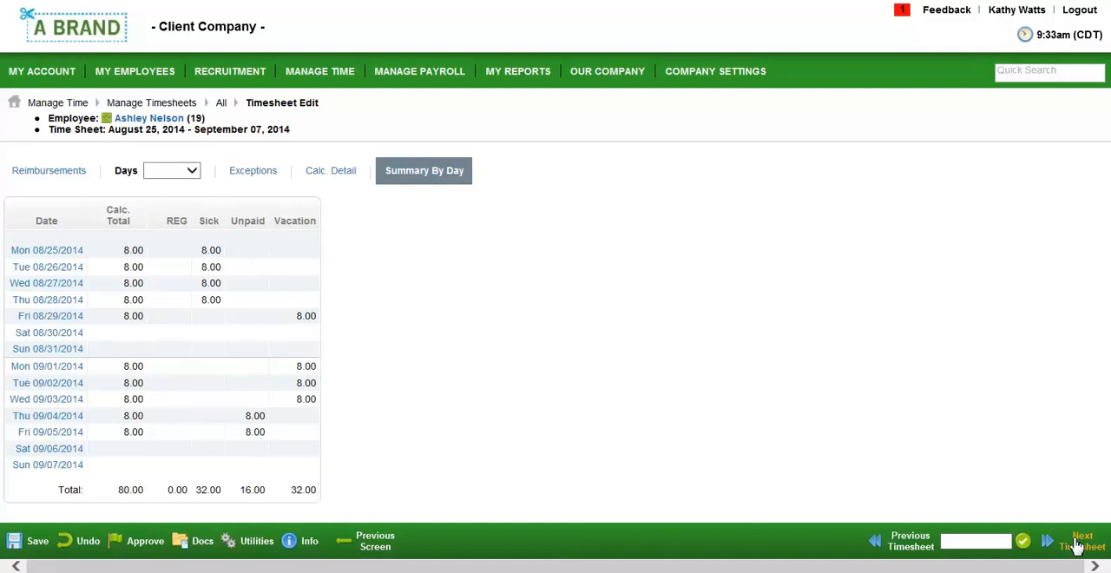
Create a new FMLA form WH-380-E for the employee on maternity leave
click(117, 74)
mouse_move(122, 193)
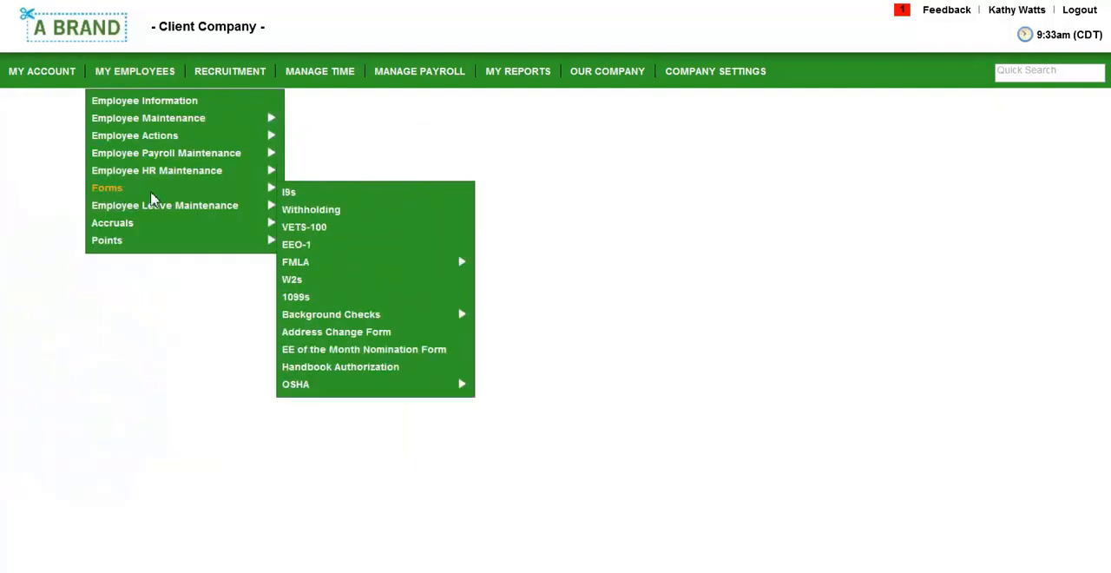
mouse_move(318, 262)
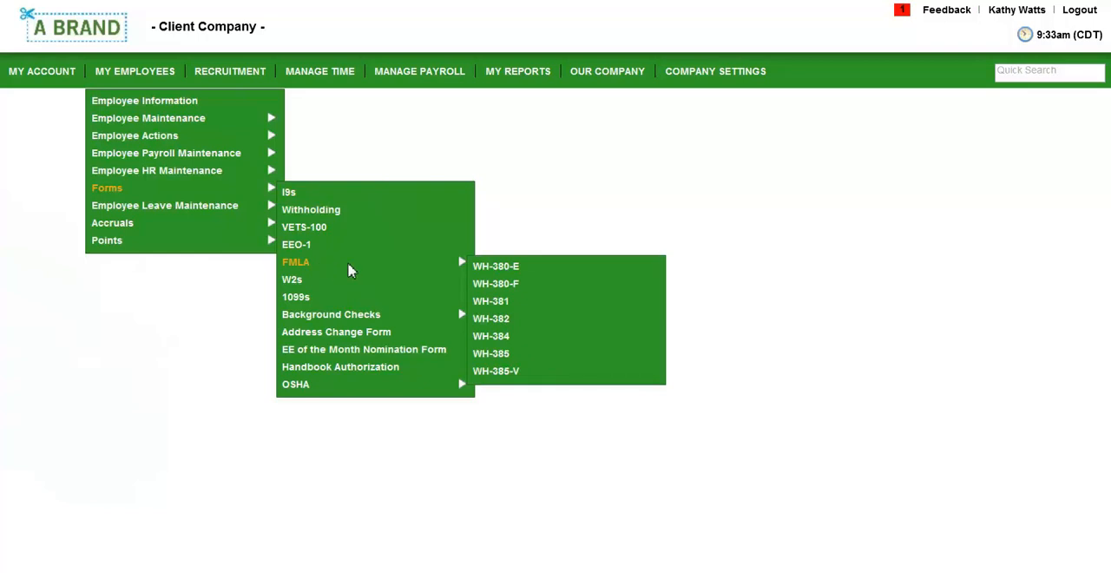
click(496, 267)
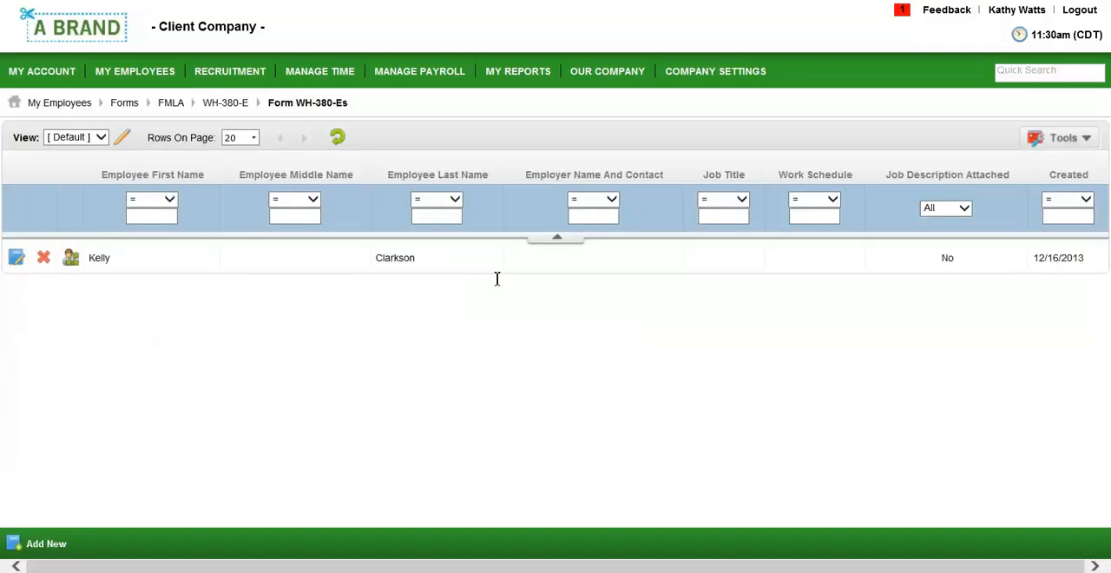
click(48, 545)
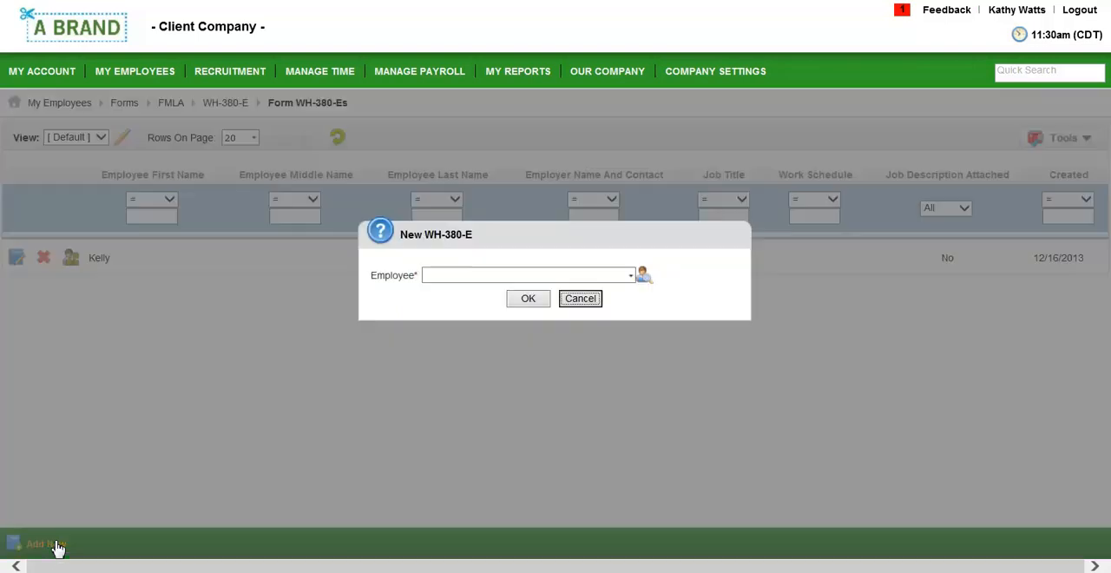
click(650, 280)
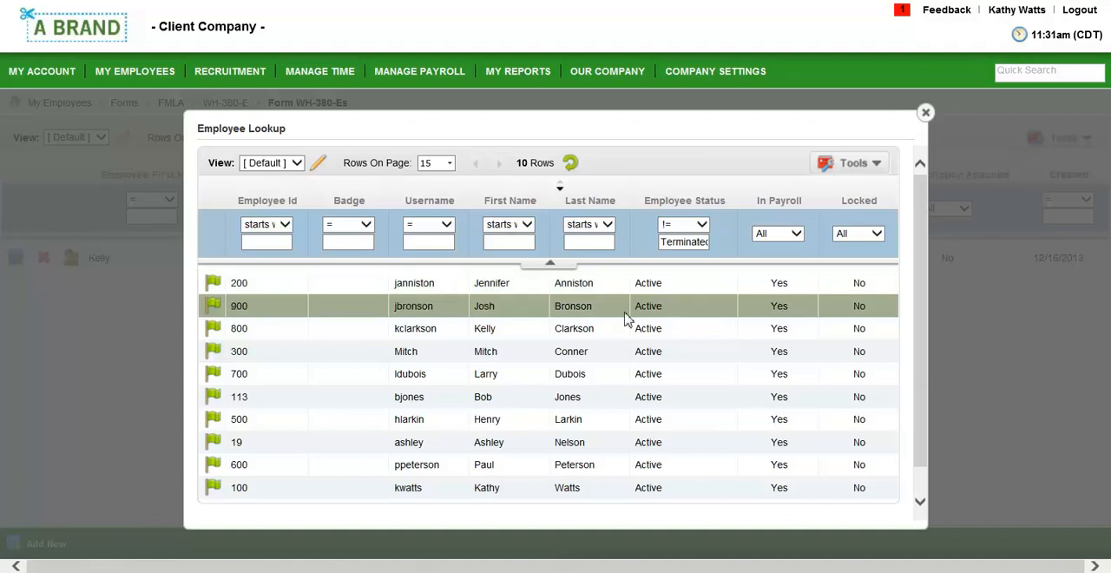
click(219, 448)
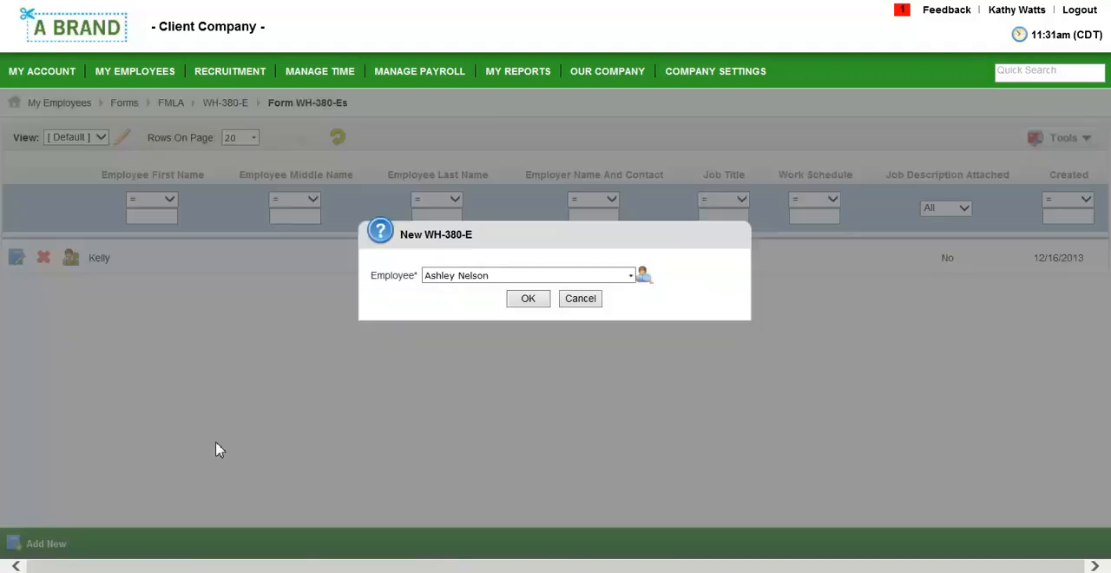
click(531, 300)
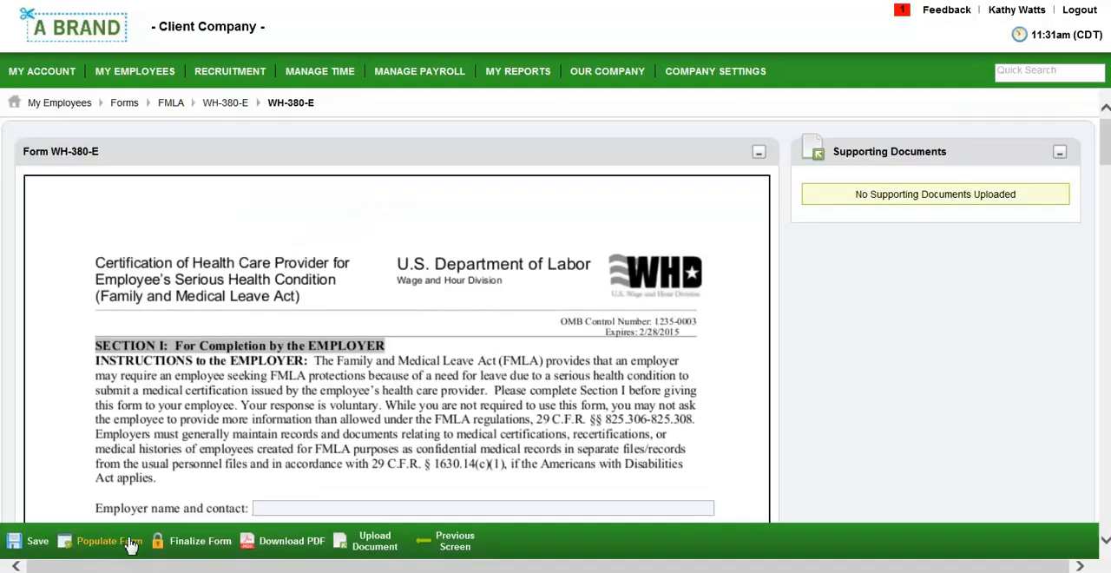
Populate the WH-380-E form with the employer and employee data and review its sections
click(128, 543)
scroll(416, 436, down, 3)
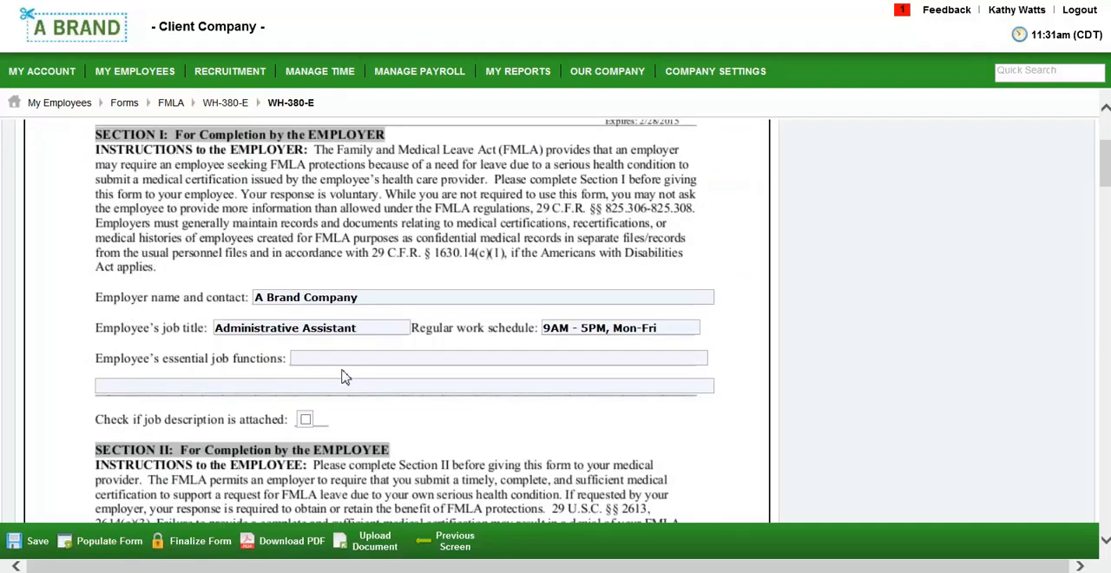
scroll(343, 375, down, 7)
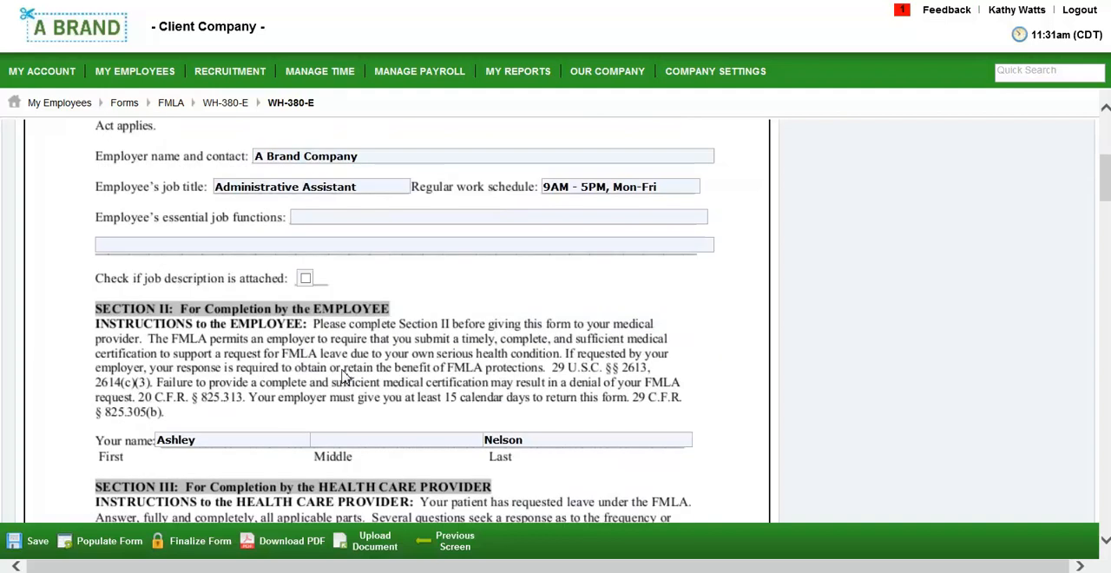
scroll(343, 376, down, 7)
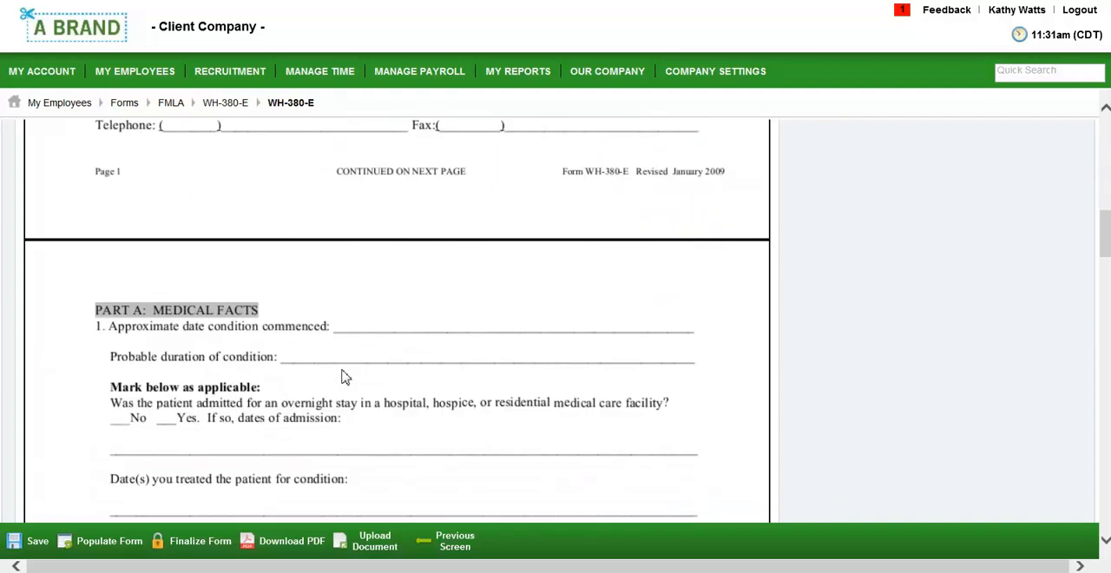
scroll(342, 376, down, 4)
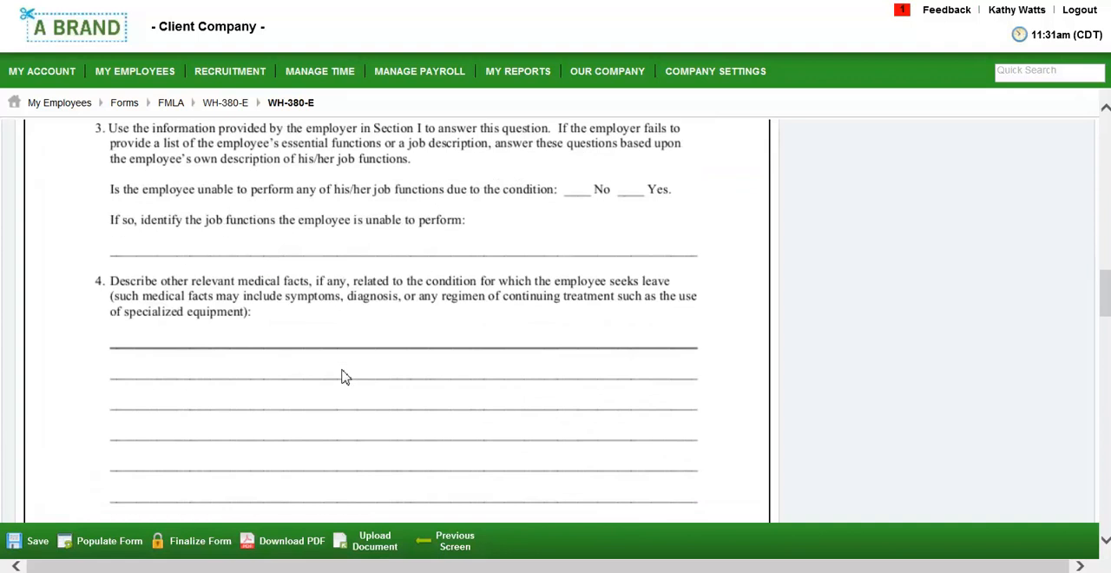
scroll(343, 375, down, 8)
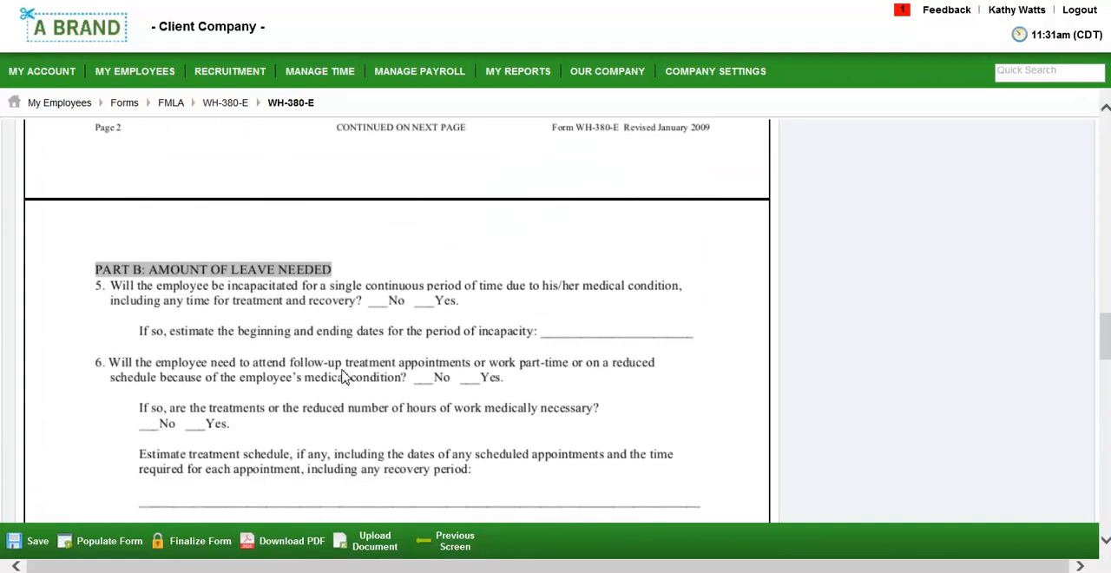
scroll(346, 375, down, 1)
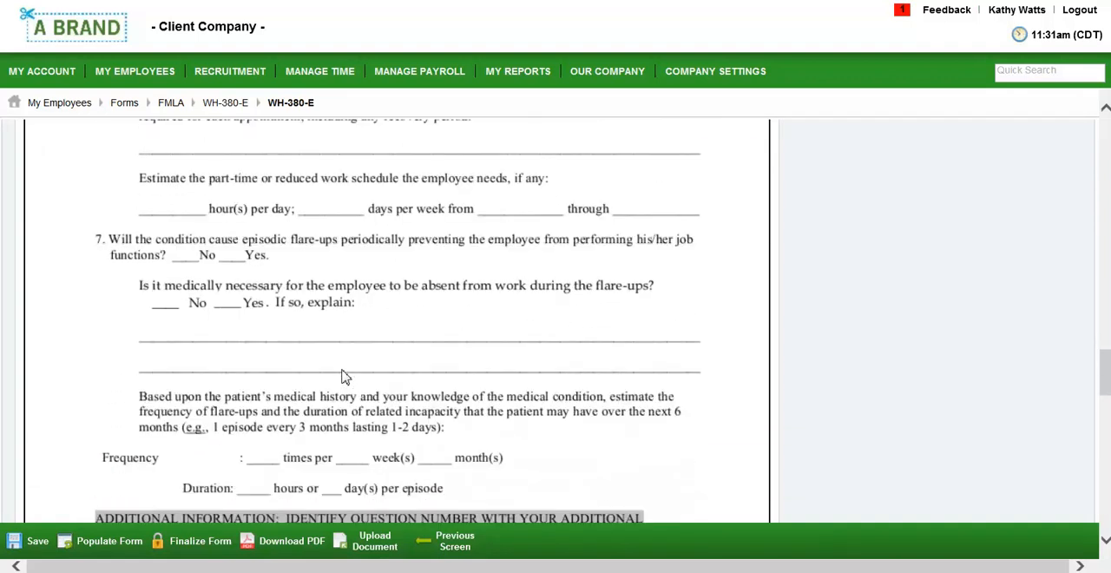
scroll(343, 376, down, 5)
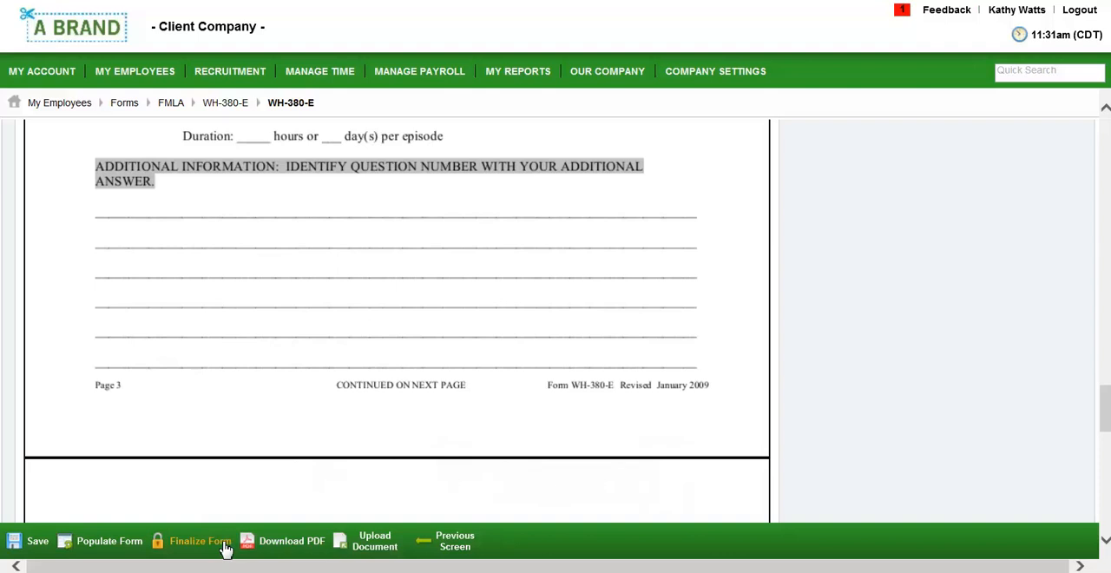
Reopen the employee's leave case starting 08/15/2014 from the leave maintenance cases and view its supporting information
click(142, 76)
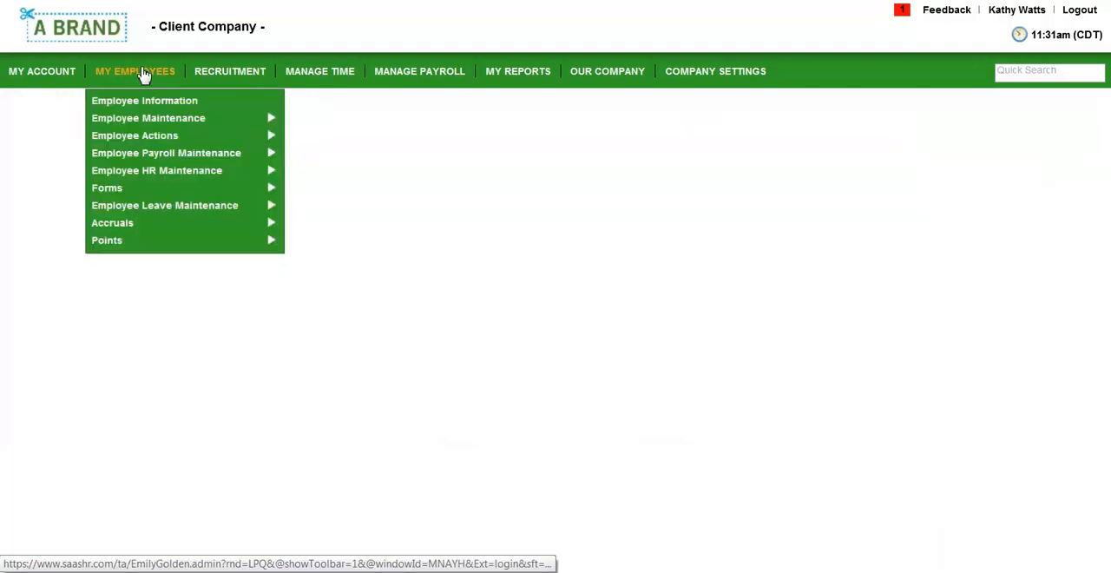
mouse_move(133, 148)
mouse_move(132, 209)
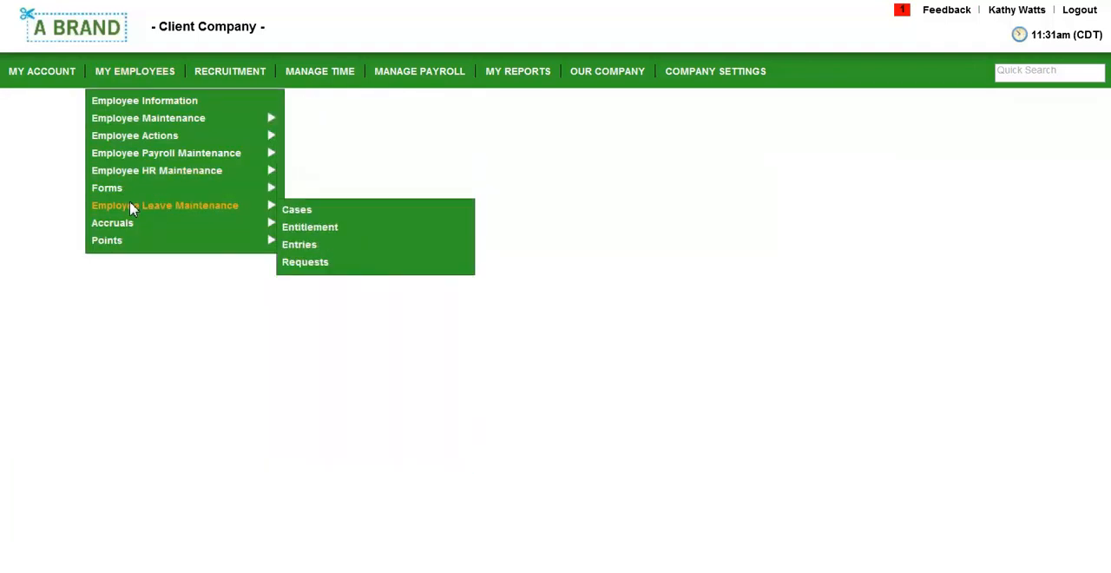
click(292, 211)
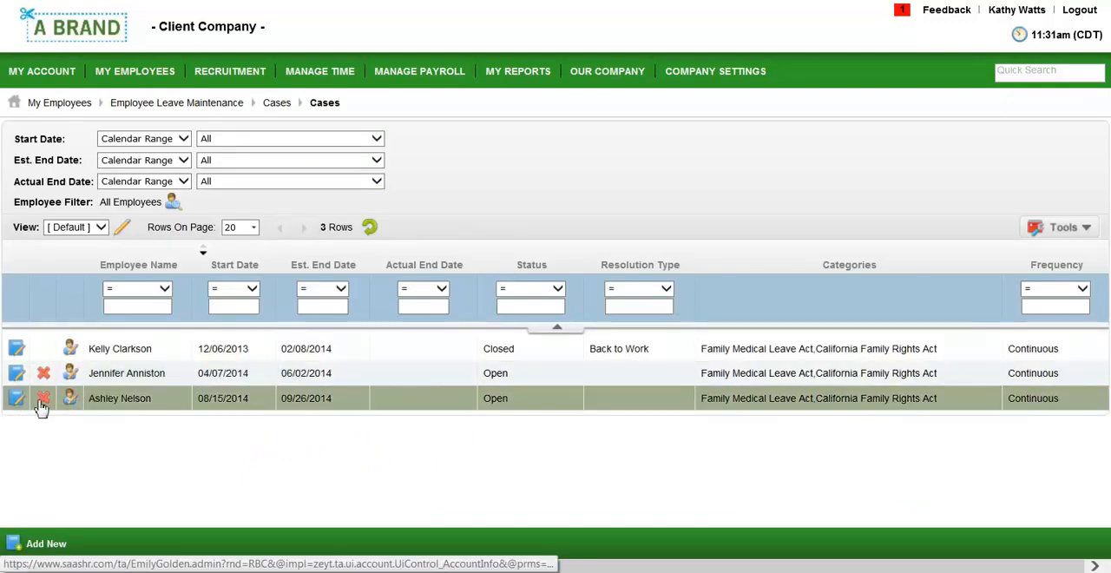
click(17, 398)
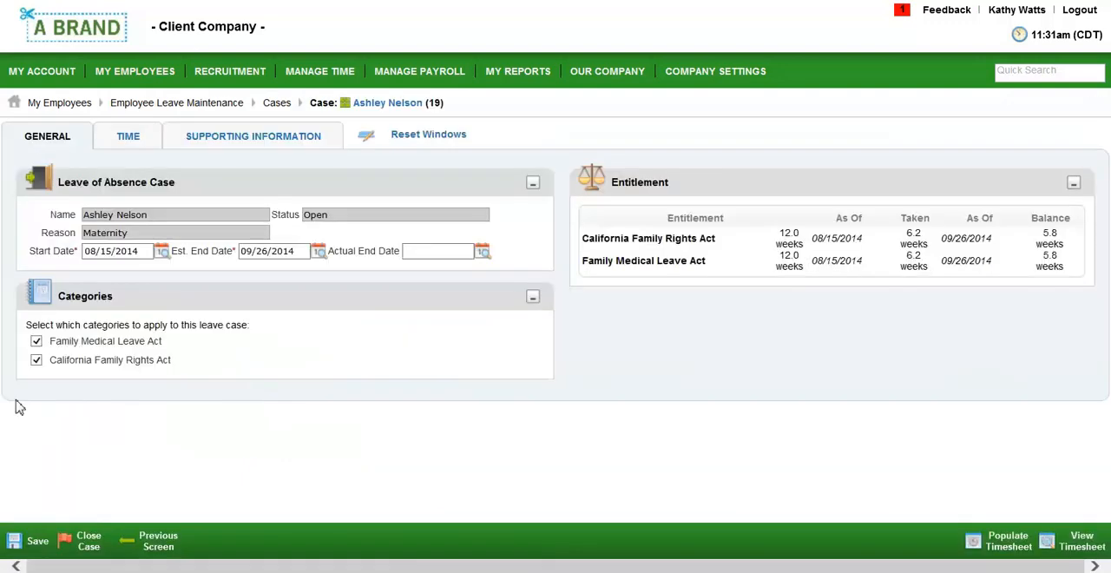
click(223, 145)
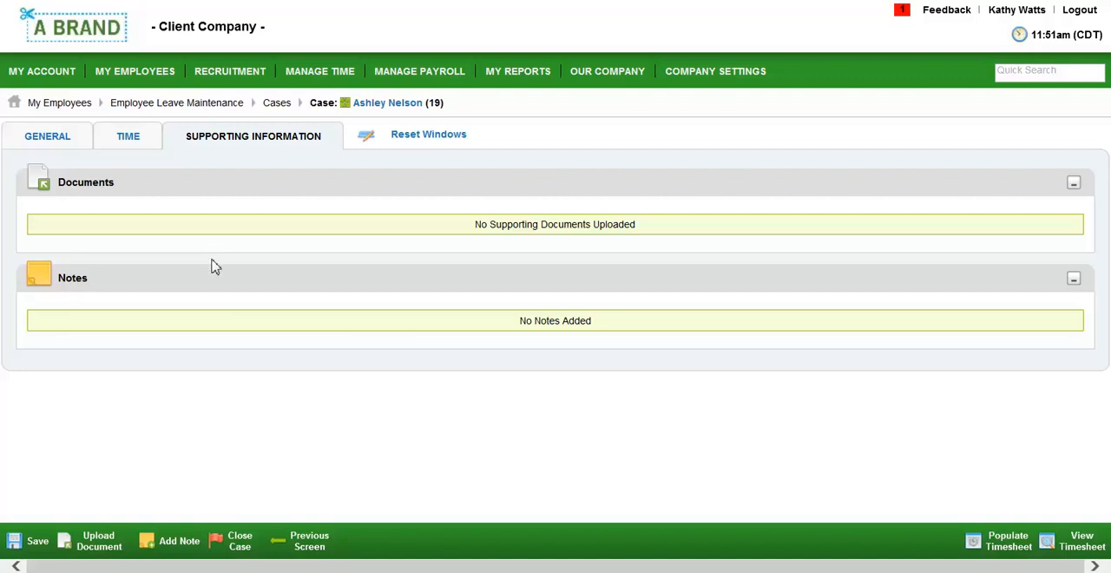
Close the leave case with the resolution type Back to Work, then log out
click(233, 547)
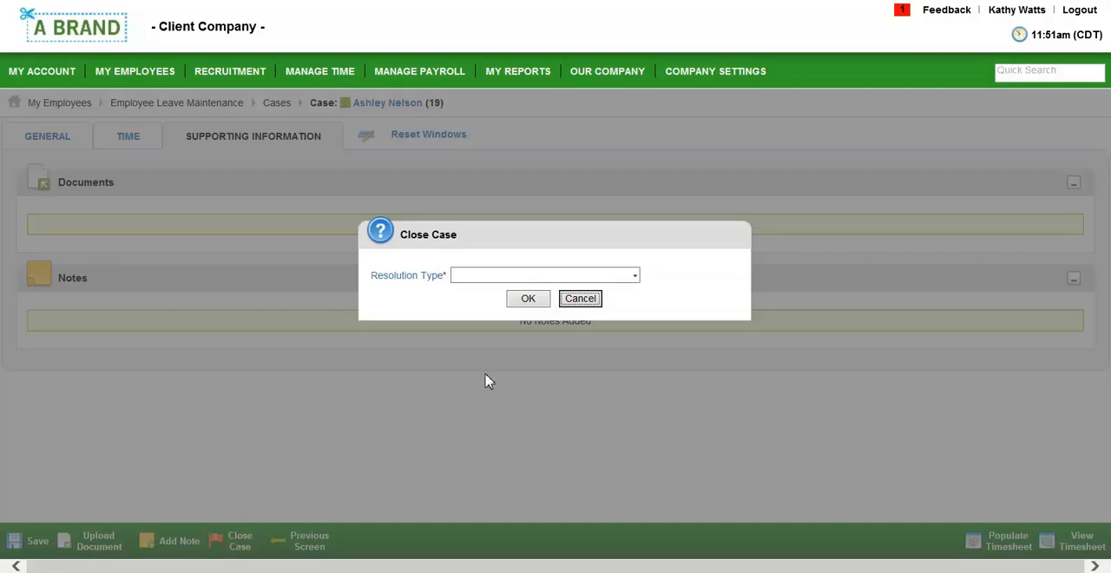
click(634, 275)
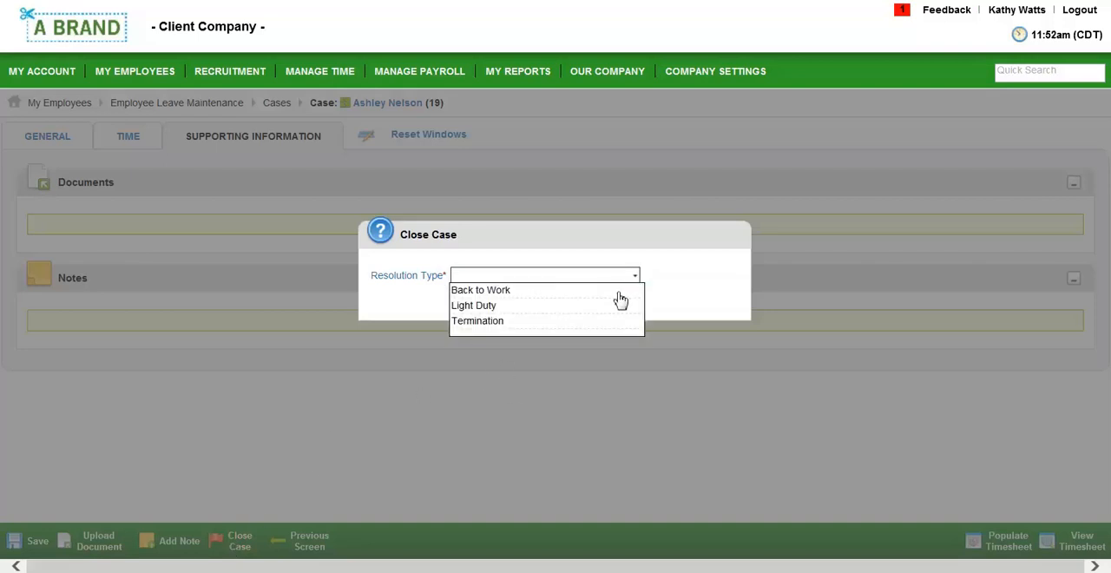
click(619, 293)
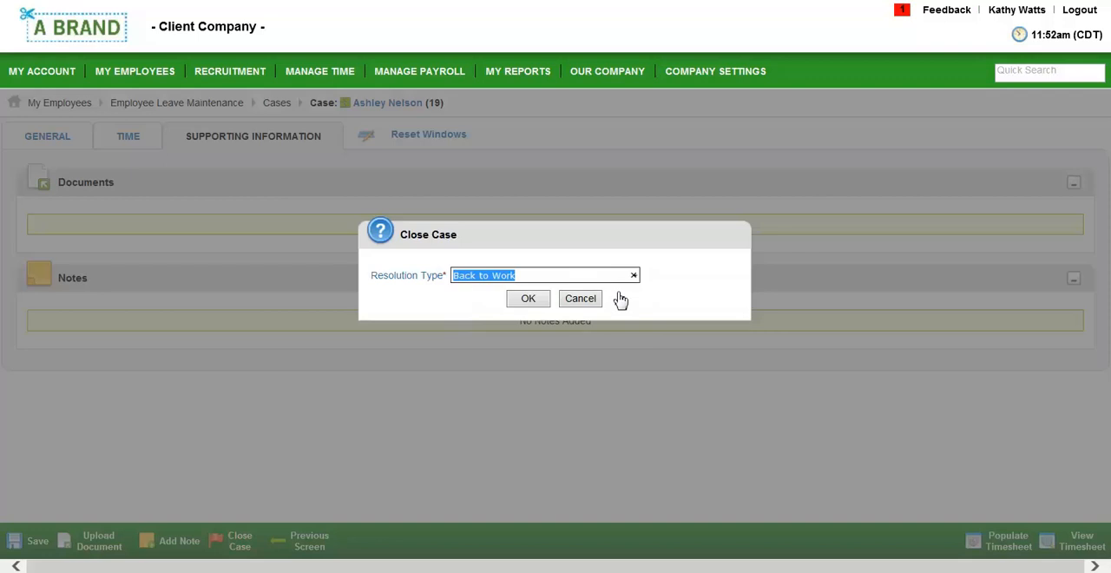
click(538, 299)
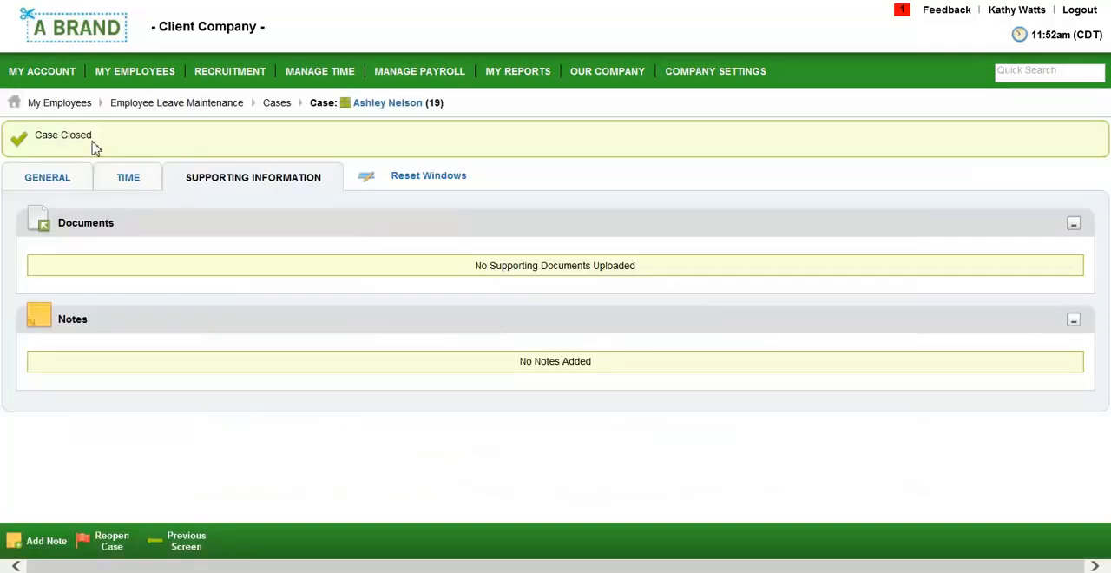
click(1081, 10)
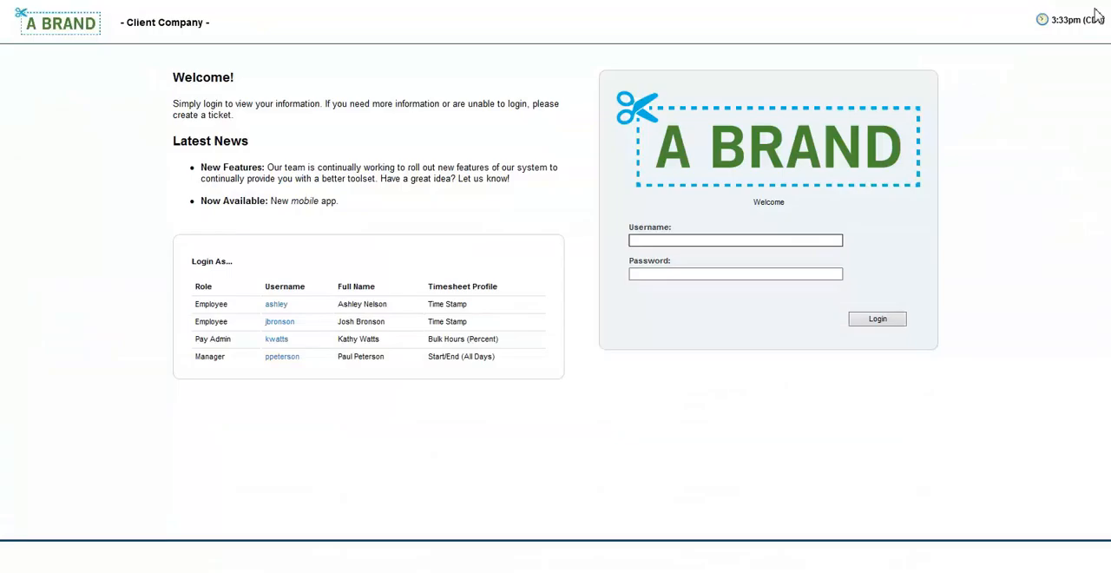